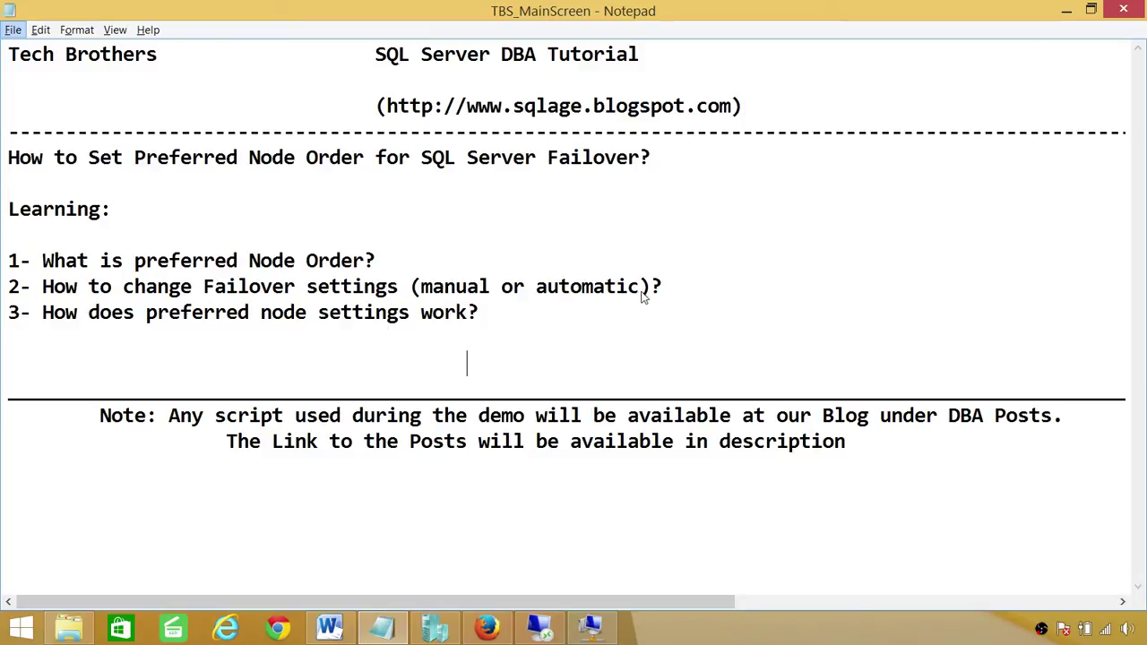
left_click_drag(642, 287, 421, 287)
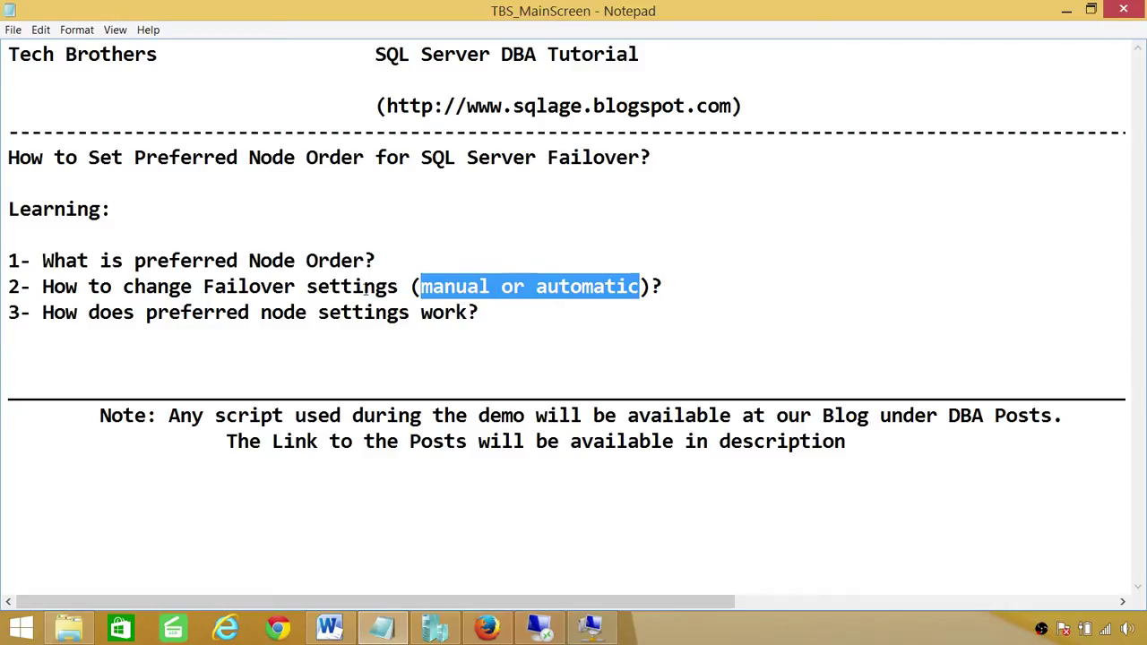
left_click(492, 287)
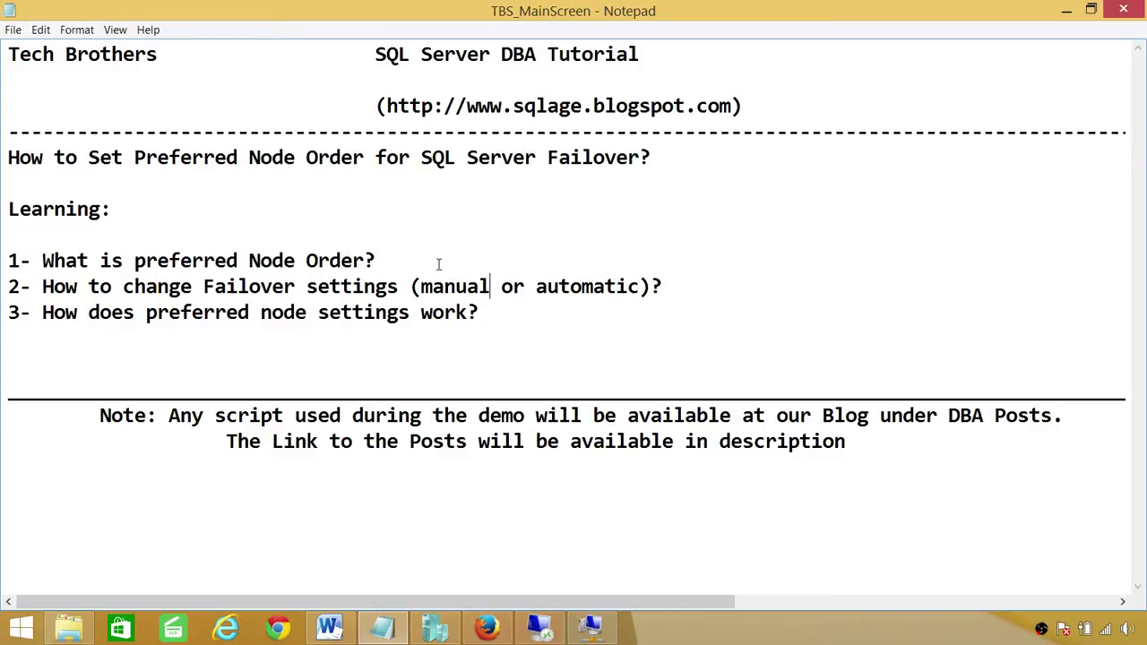
left_click_drag(642, 286, 536, 286)
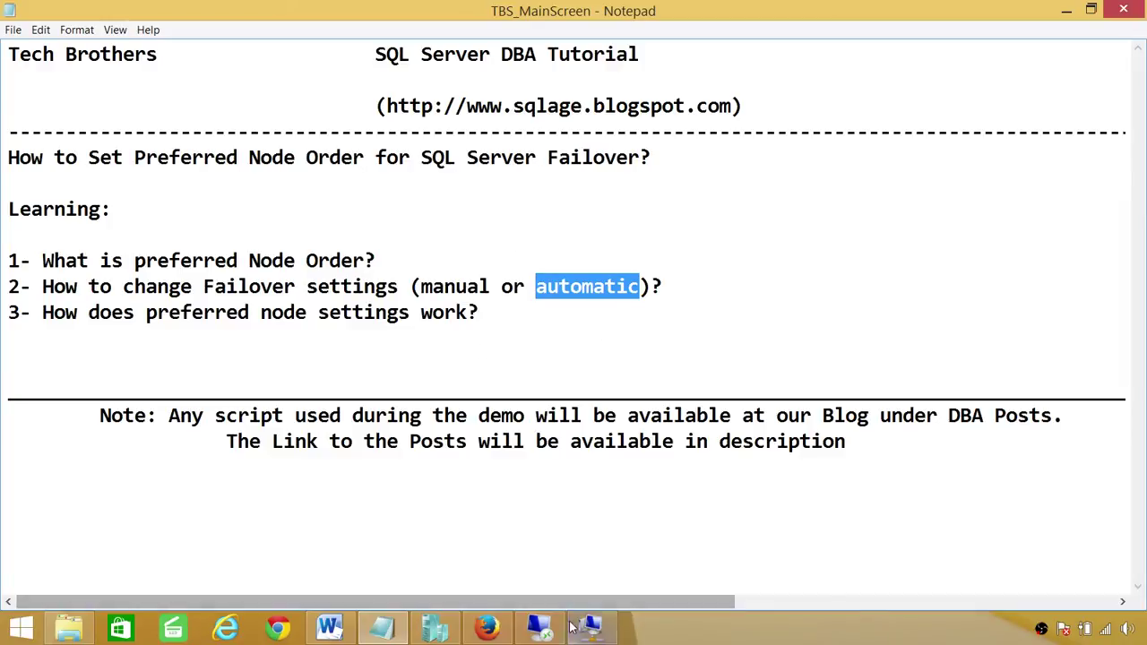
Switch to the TBSNODE2 remote desktop session and bring up Failover Cluster Manager maximized
left_click(542, 630)
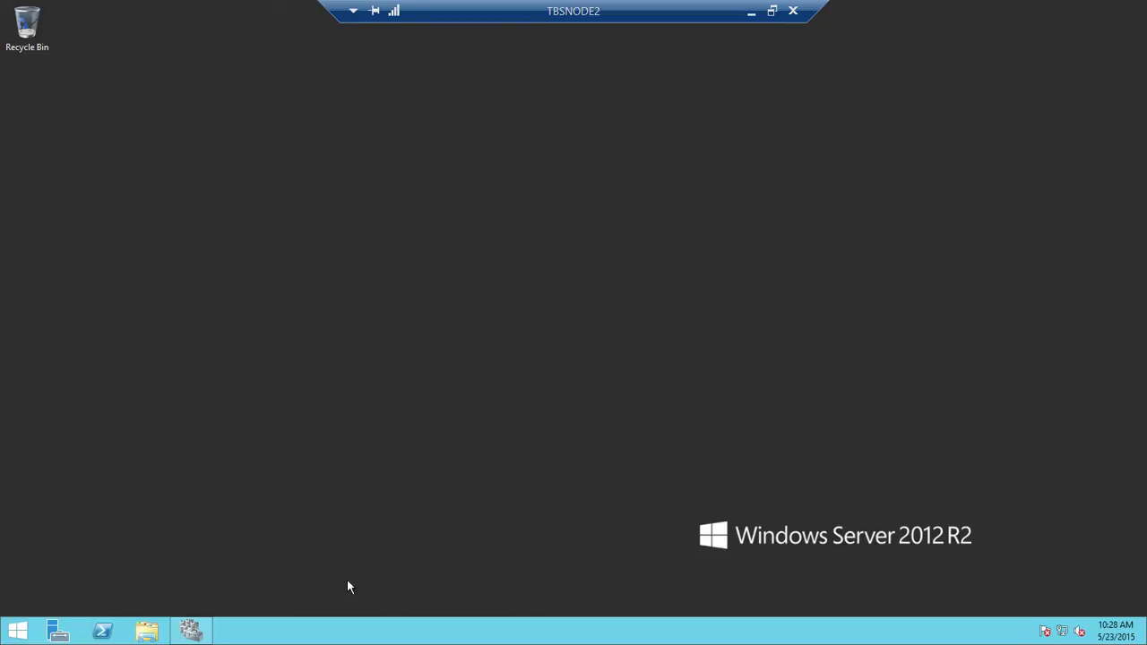
left_click(190, 631)
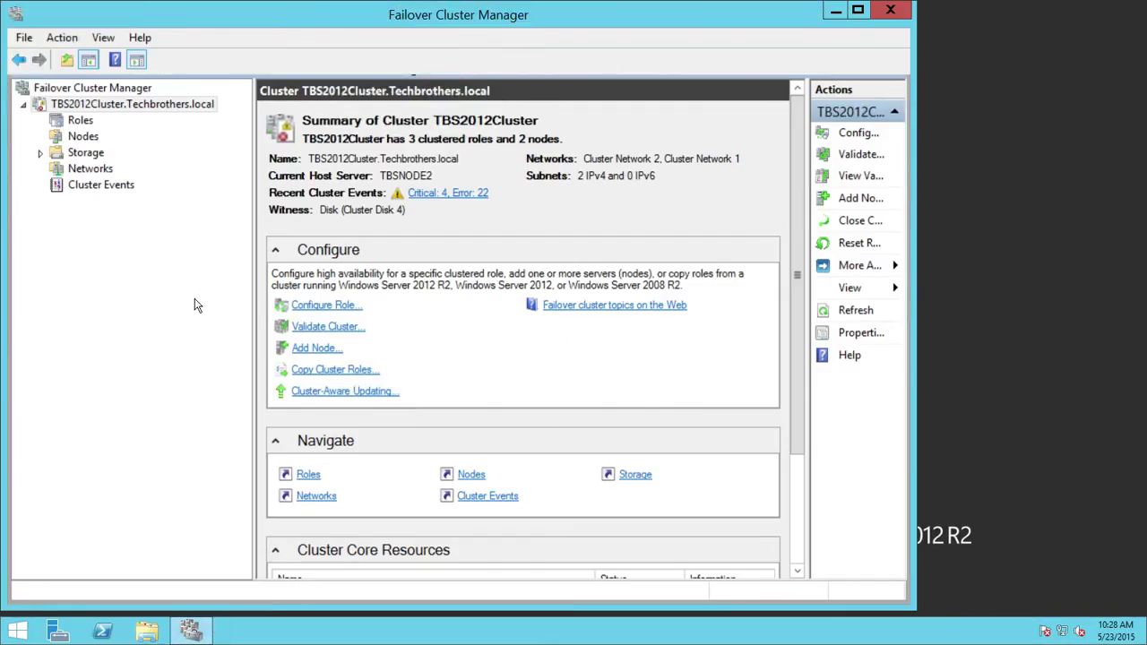
left_click(857, 12)
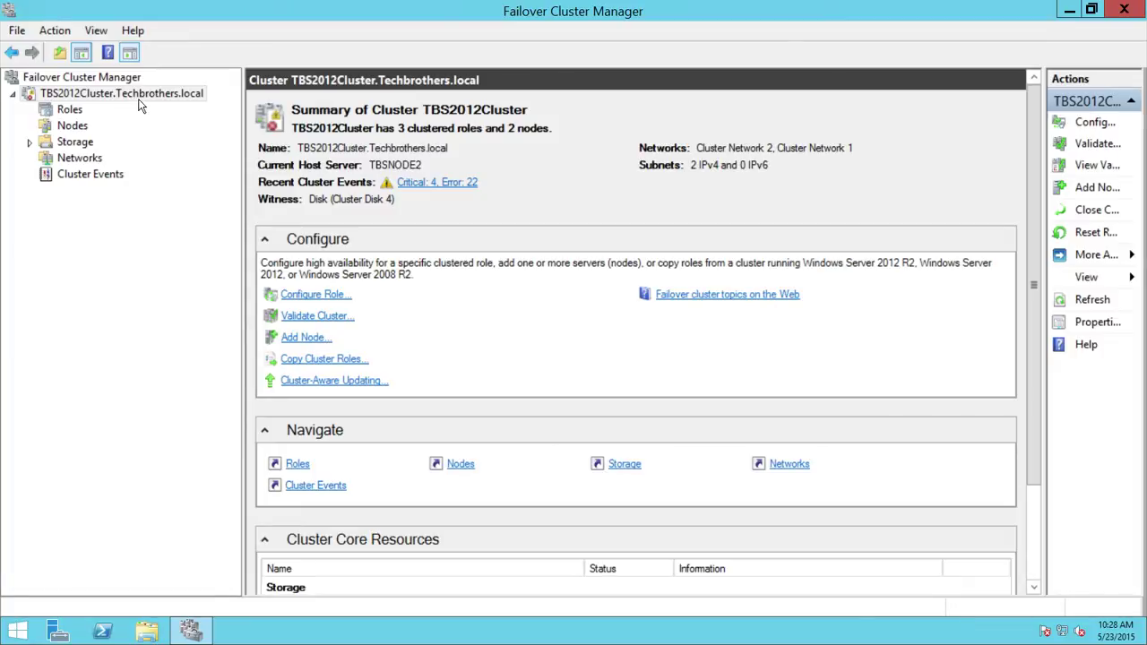
Review the owner nodes and resources of the SQLPROD and SQLUAT roles in the TBS2012Cluster cluster
left_click(74, 111)
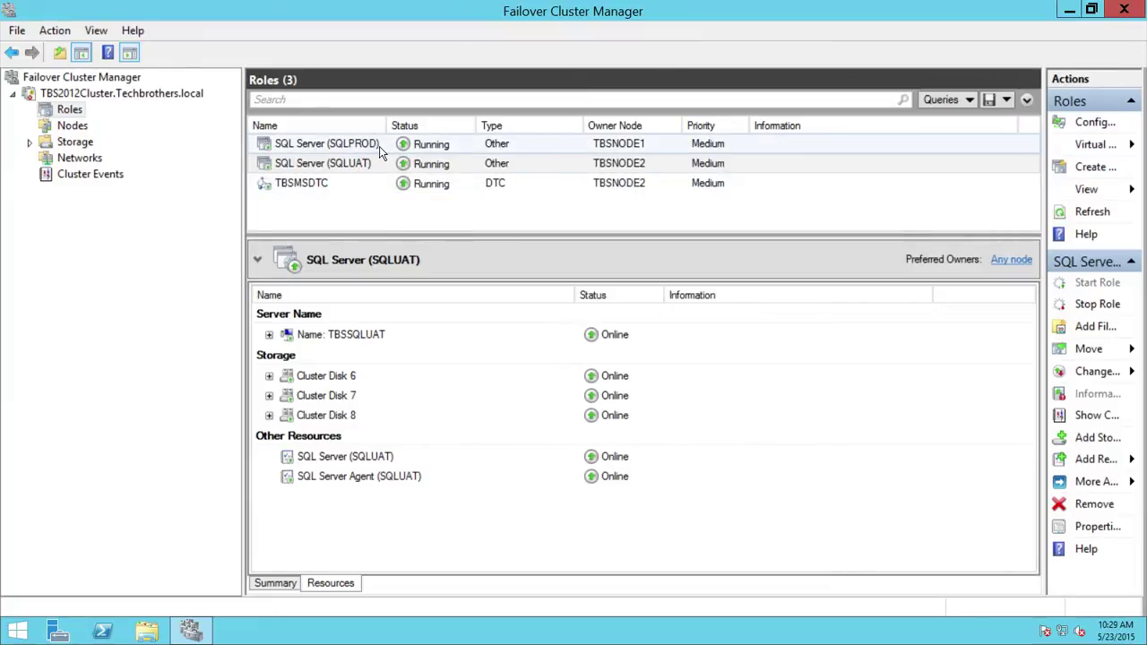
left_click(367, 146)
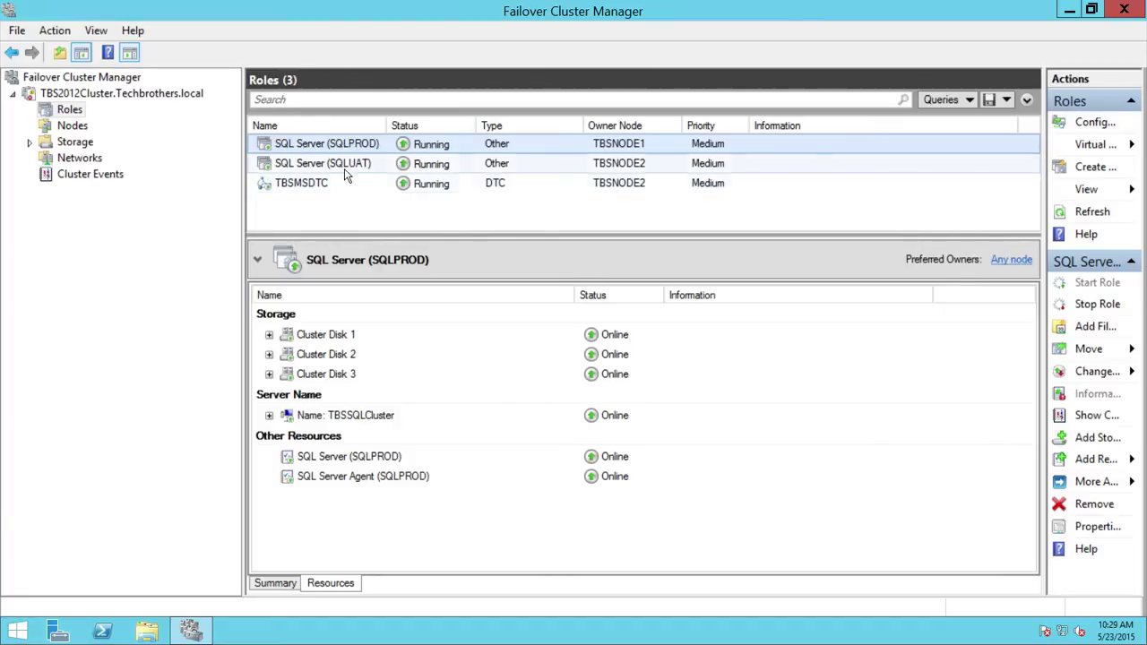
left_click(650, 168)
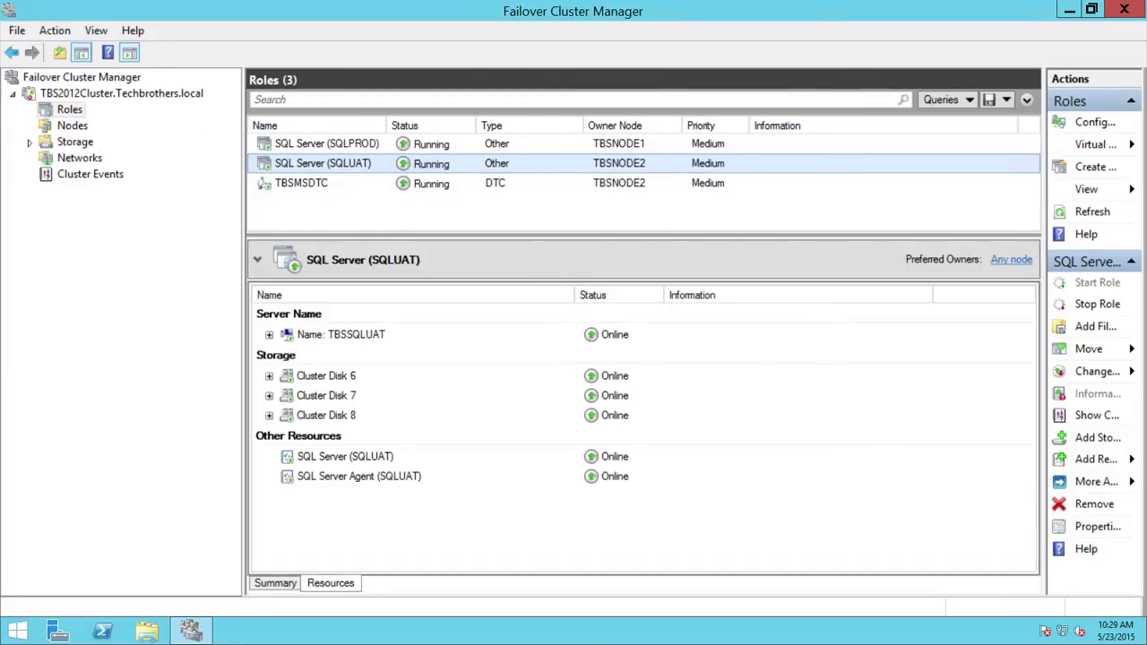
Check the status of the cluster's nodes, refreshing the node list, and expand the Storage branch
left_click(65, 126)
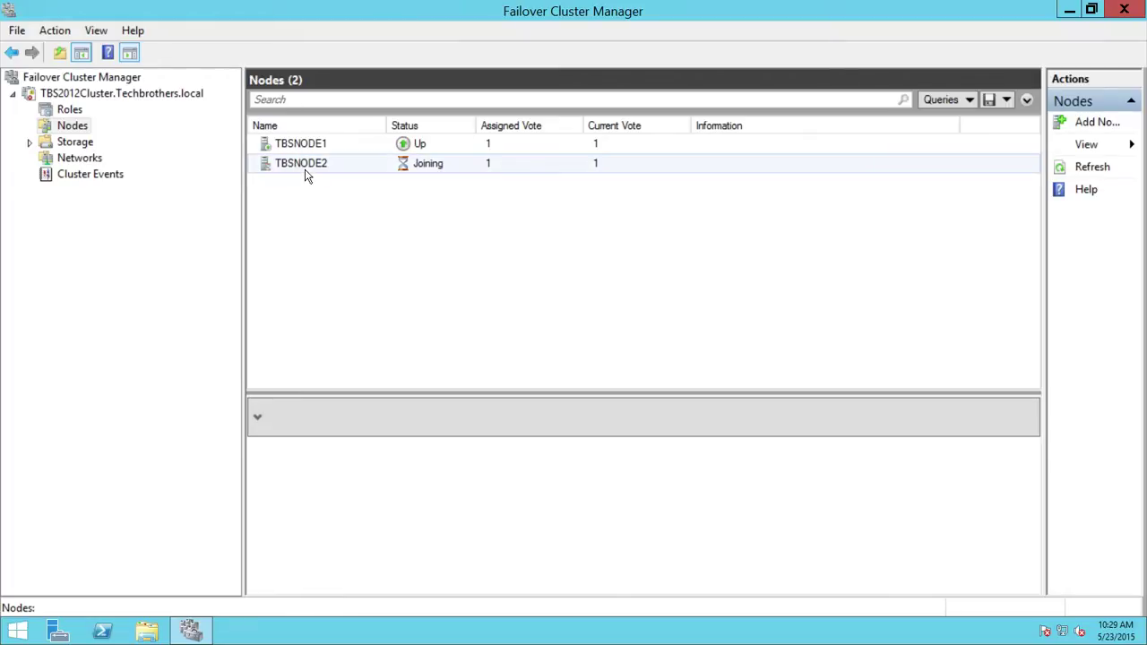
right_click(85, 130)
left_click(179, 191)
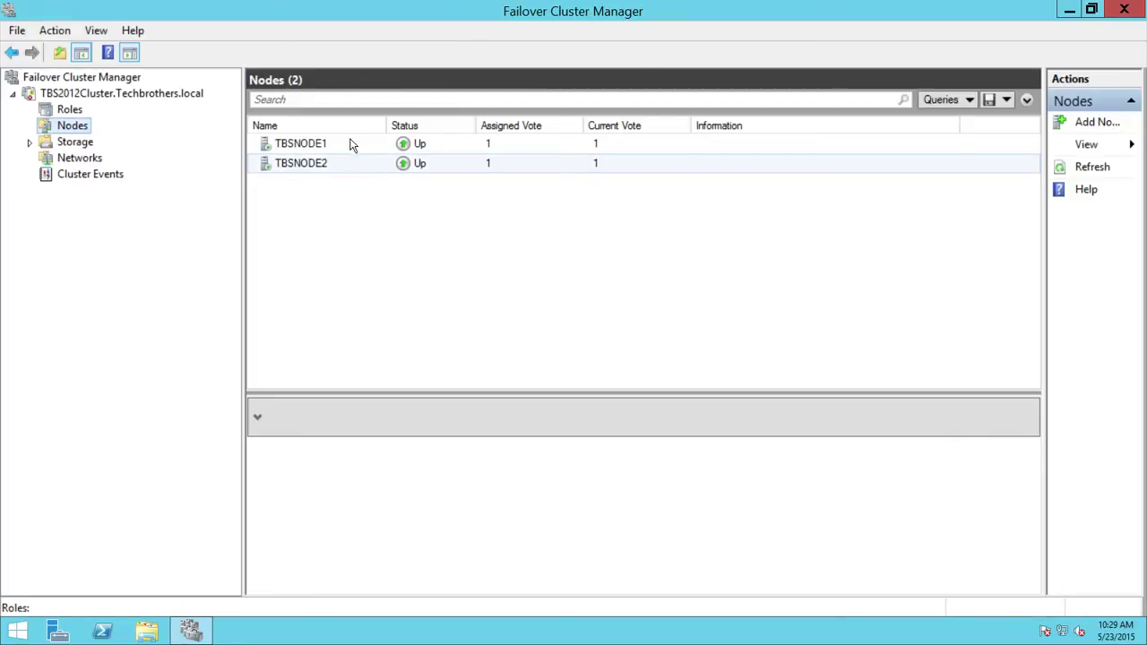
left_click(28, 141)
Set TBSNODE1 as the preferred owner of the SQL Server (SQLPROD) role and save its properties
left_click(66, 110)
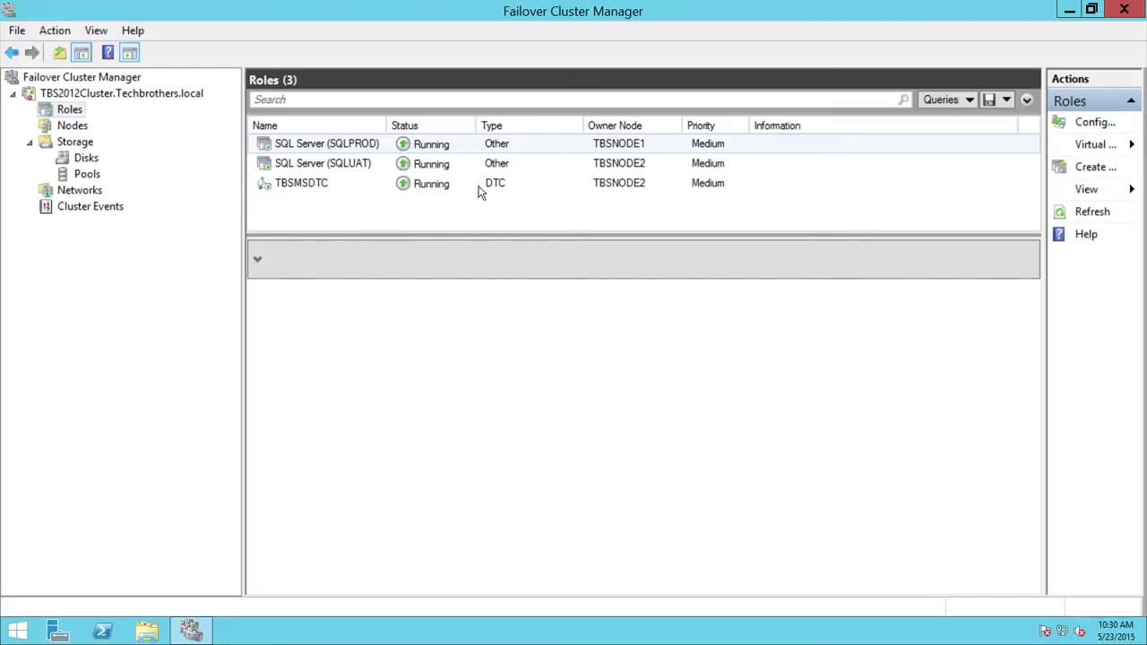
left_click(361, 149)
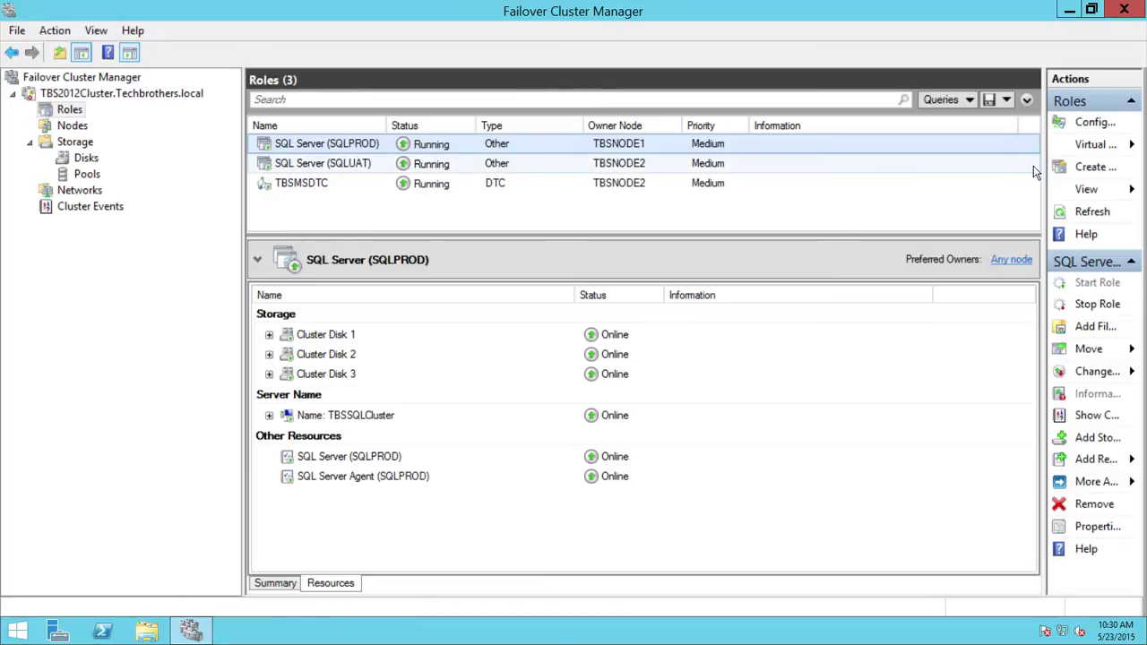
left_click_drag(1041, 172, 984, 172)
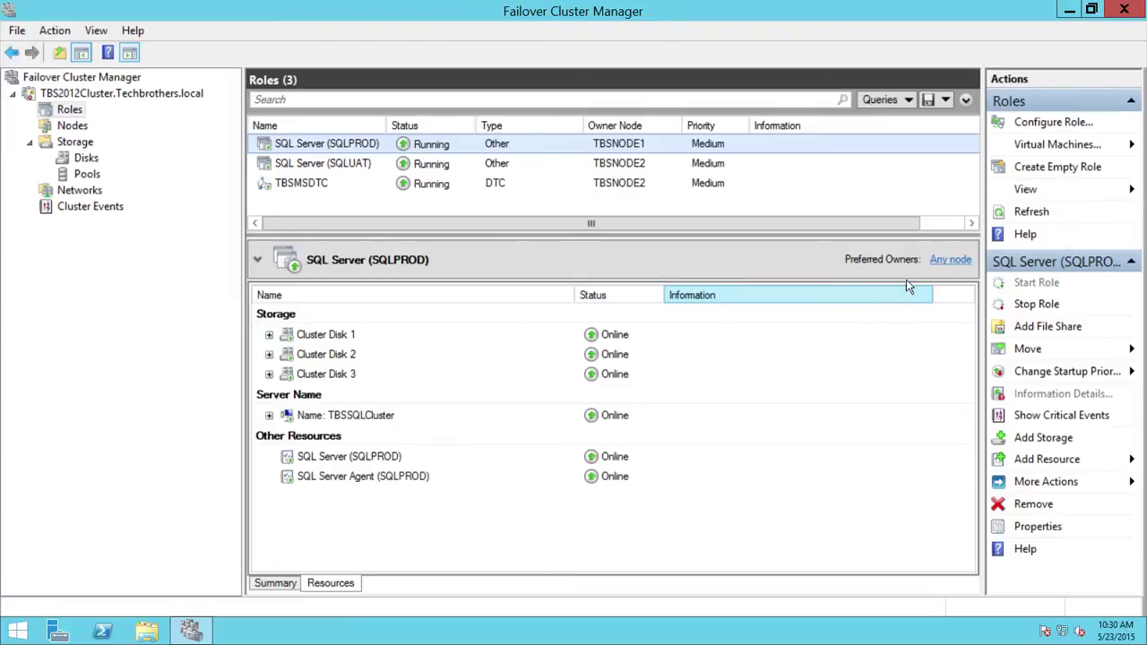
left_click(949, 259)
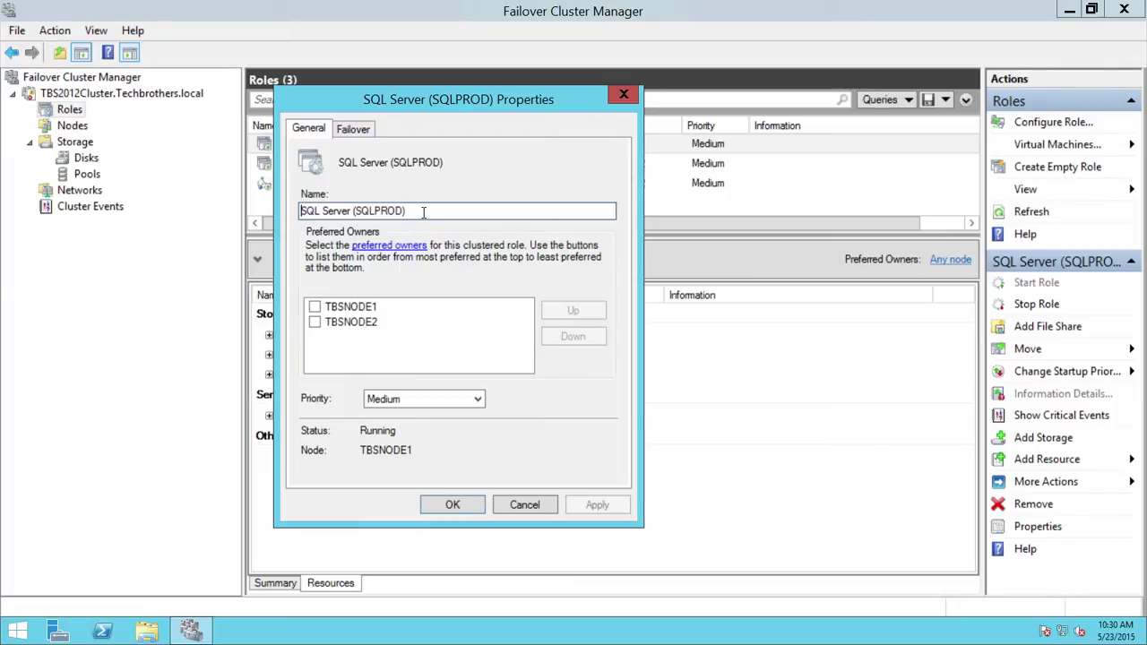
left_click(314, 307)
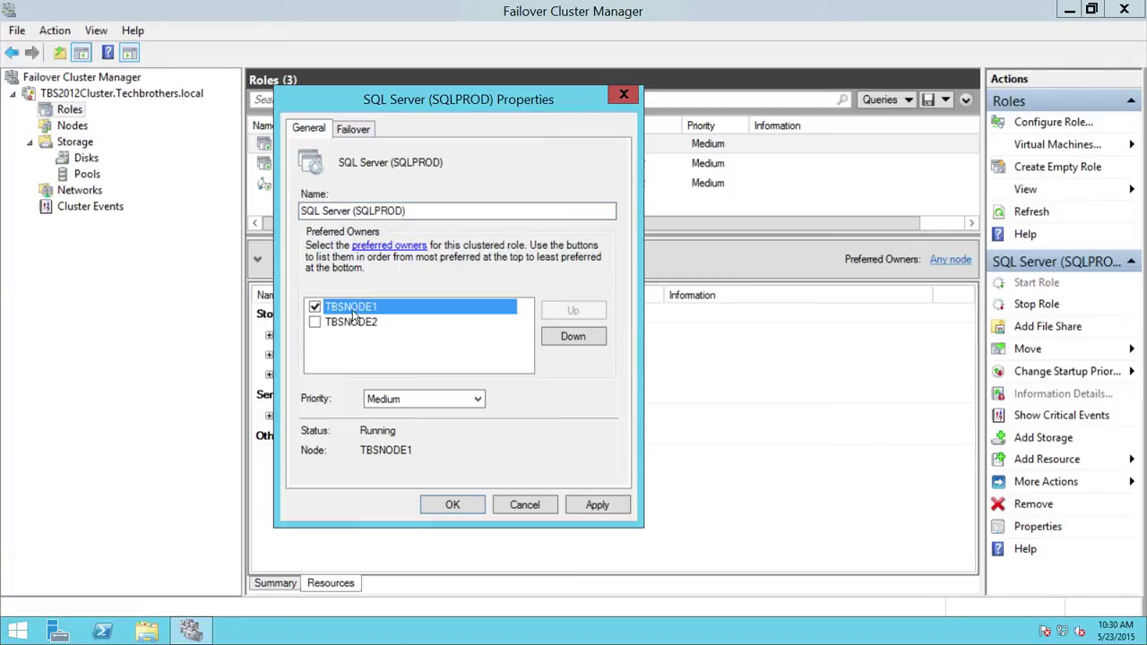
left_click(617, 506)
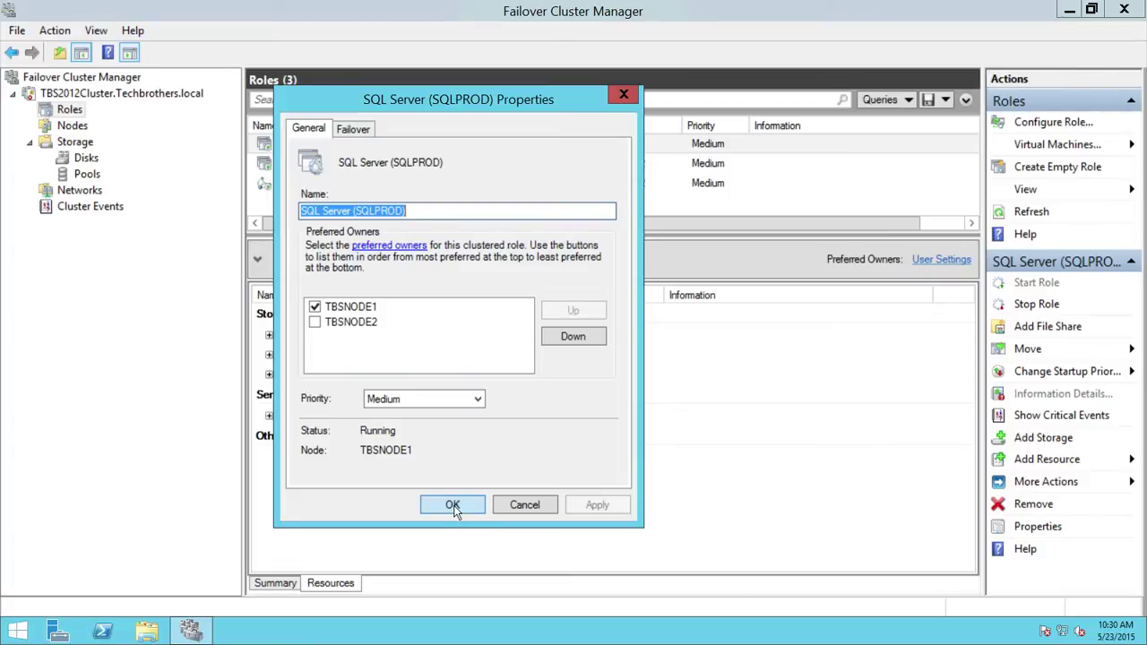
left_click(453, 505)
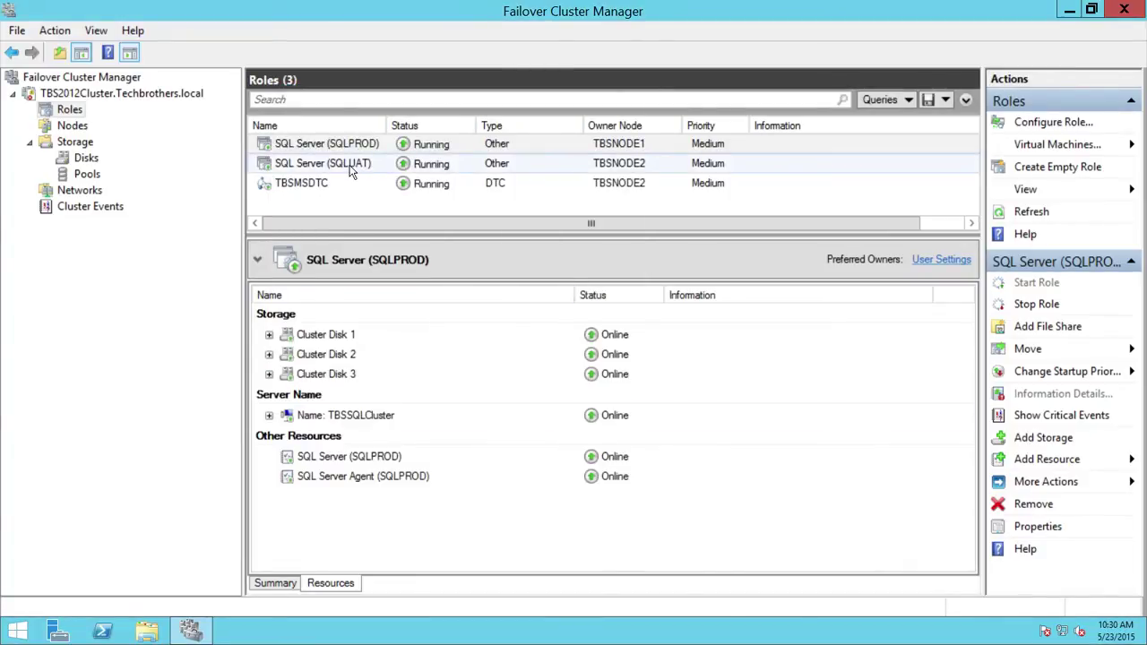
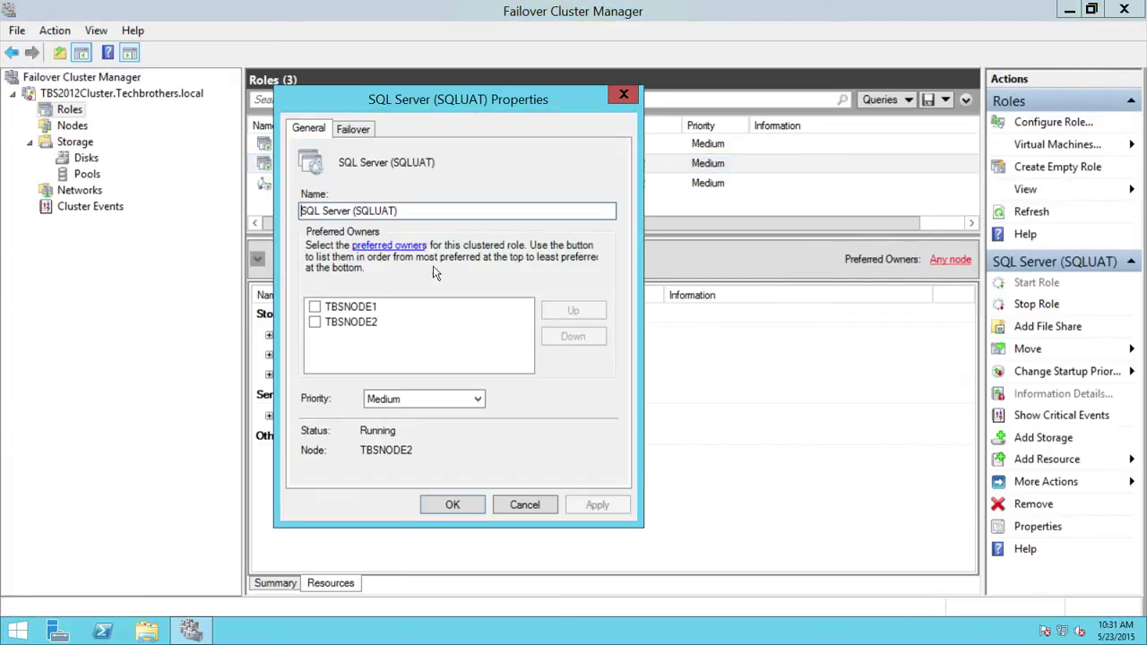
Set TBSNODE2 as the preferred owner of the SQL Server (SQLUAT) role and save its properties
left_click(315, 322)
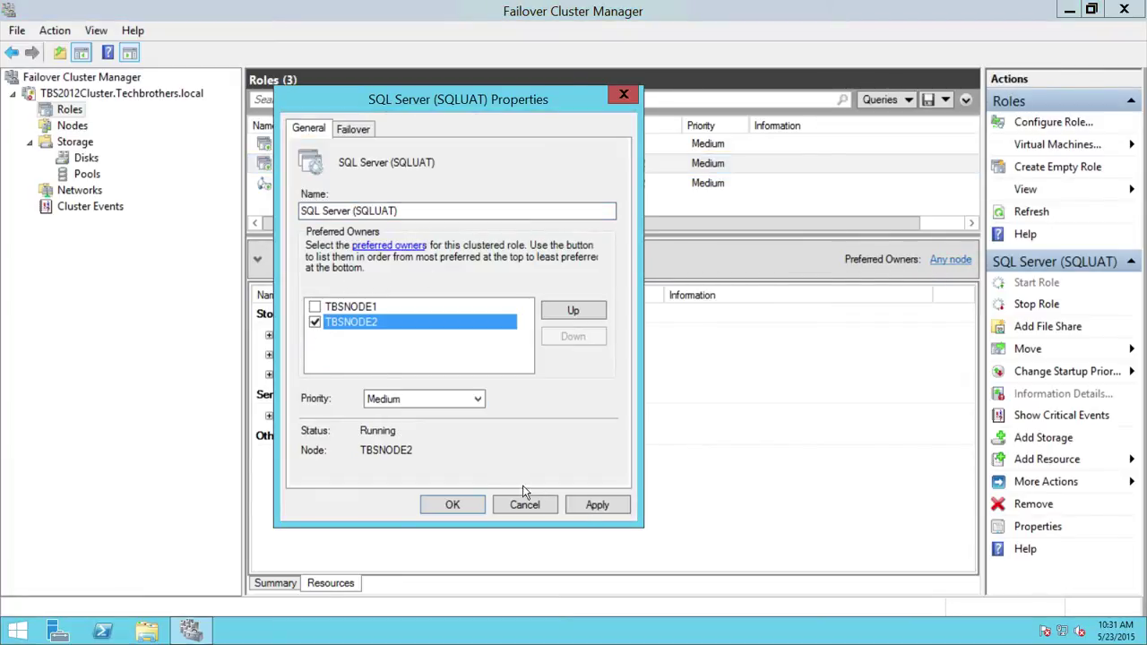
left_click(595, 505)
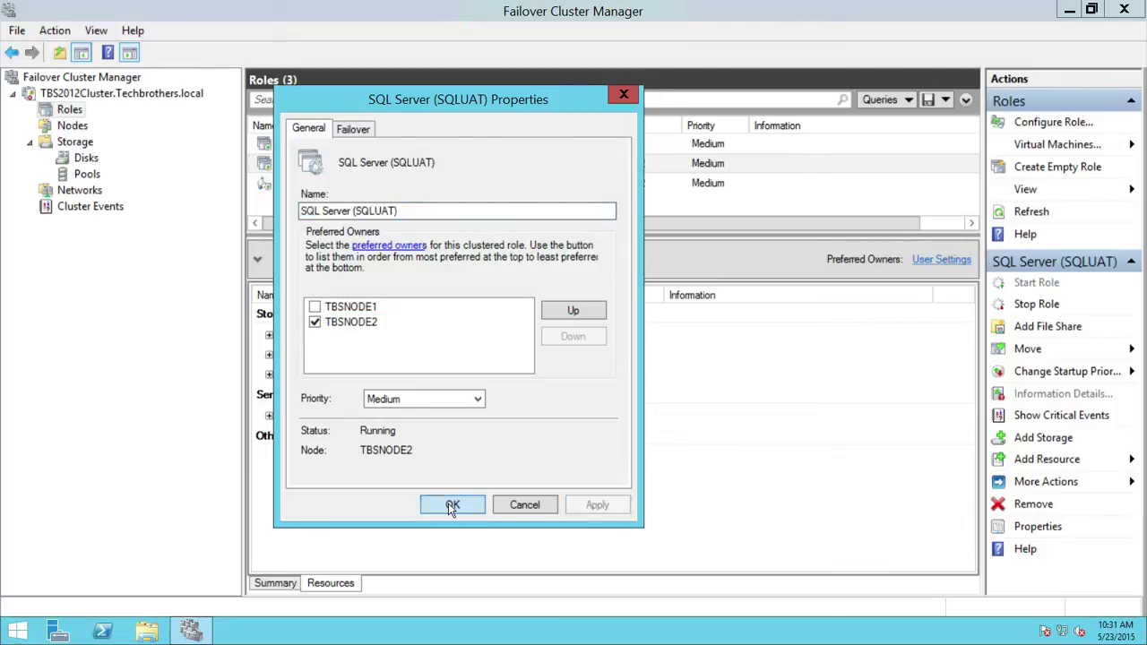
left_click(448, 503)
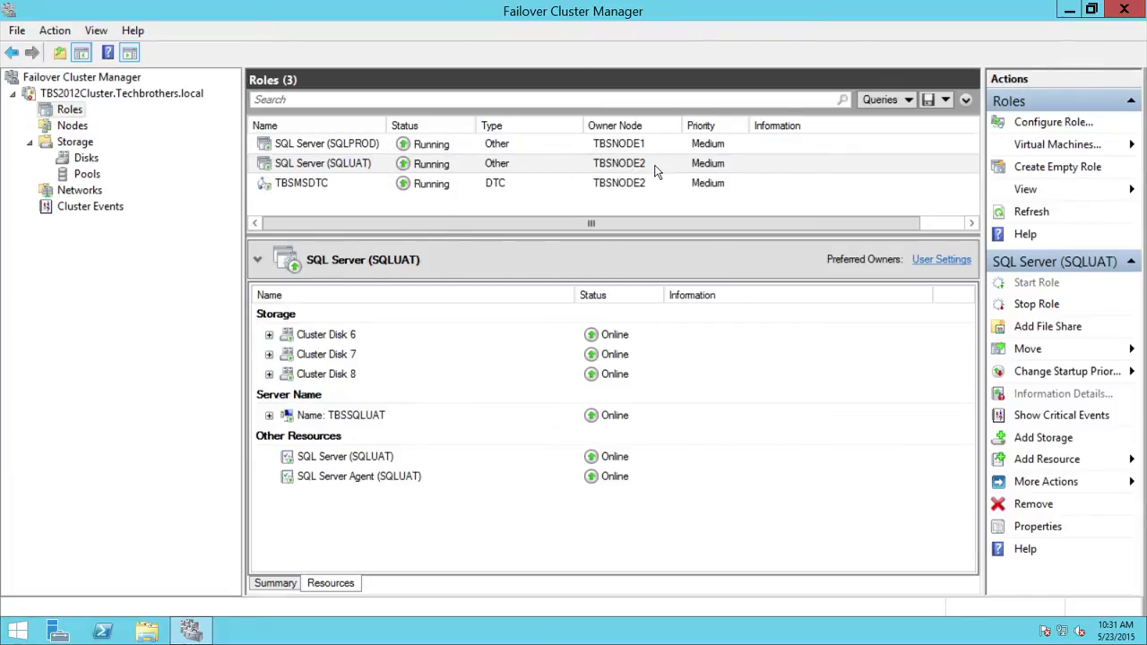
Open the failover settings in the SQL Server (SQLPROD) role's properties
left_click(384, 148)
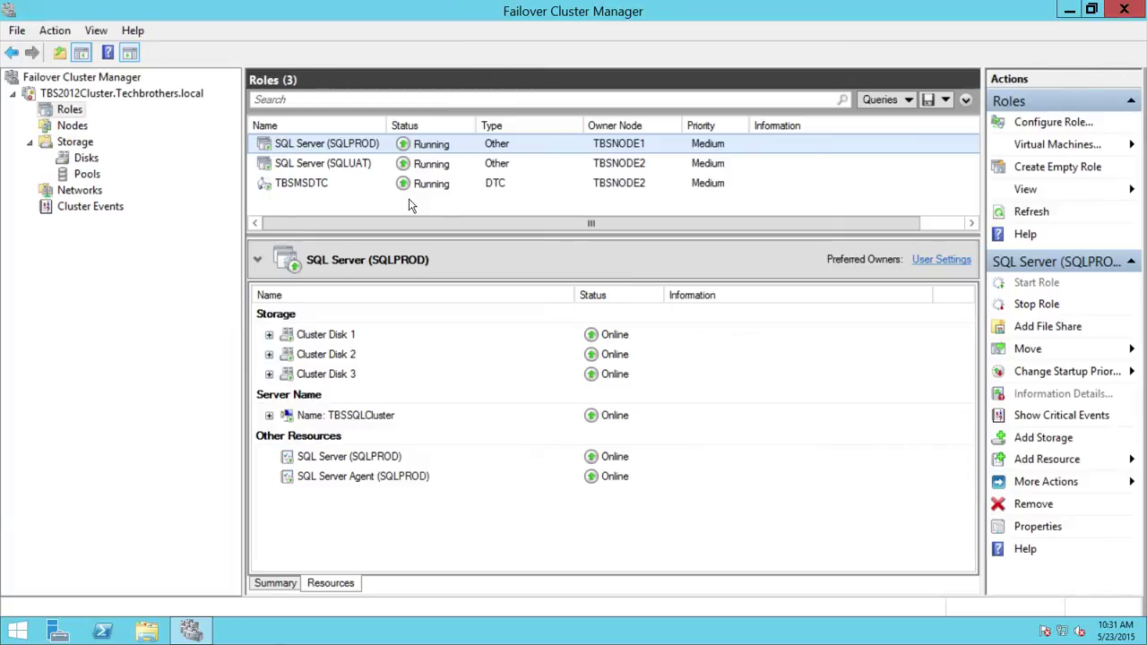
left_click(918, 260)
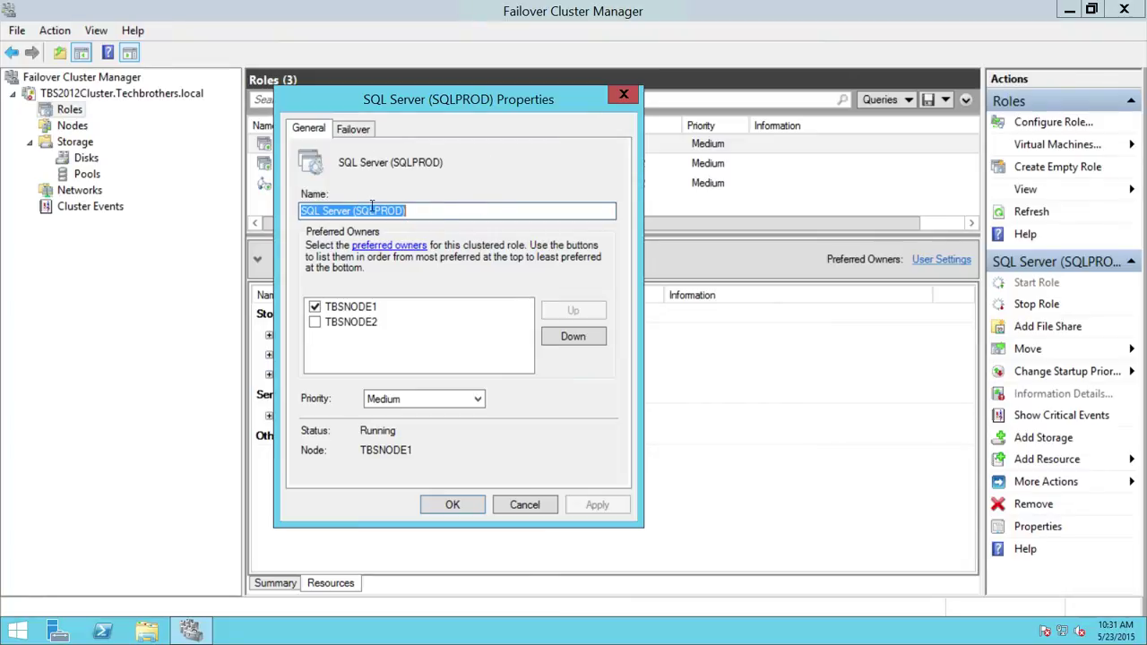
left_click(367, 131)
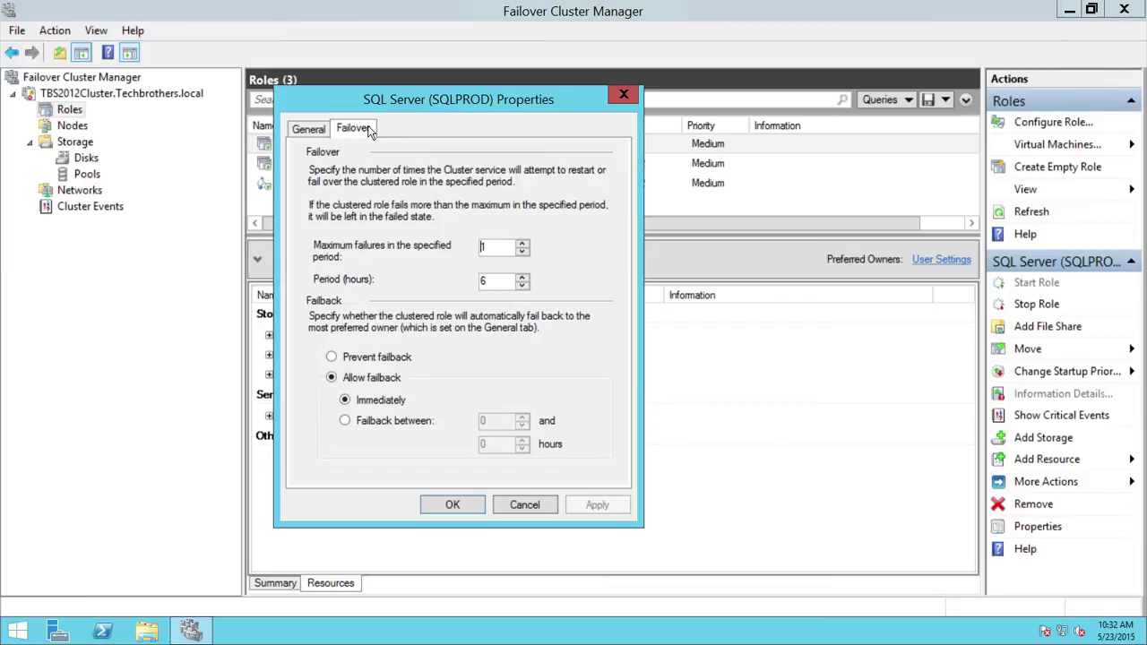
Try the Prevent failback option for SQLPROD and move the properties dialog to compare it with the roles' owner nodes
left_click(331, 357)
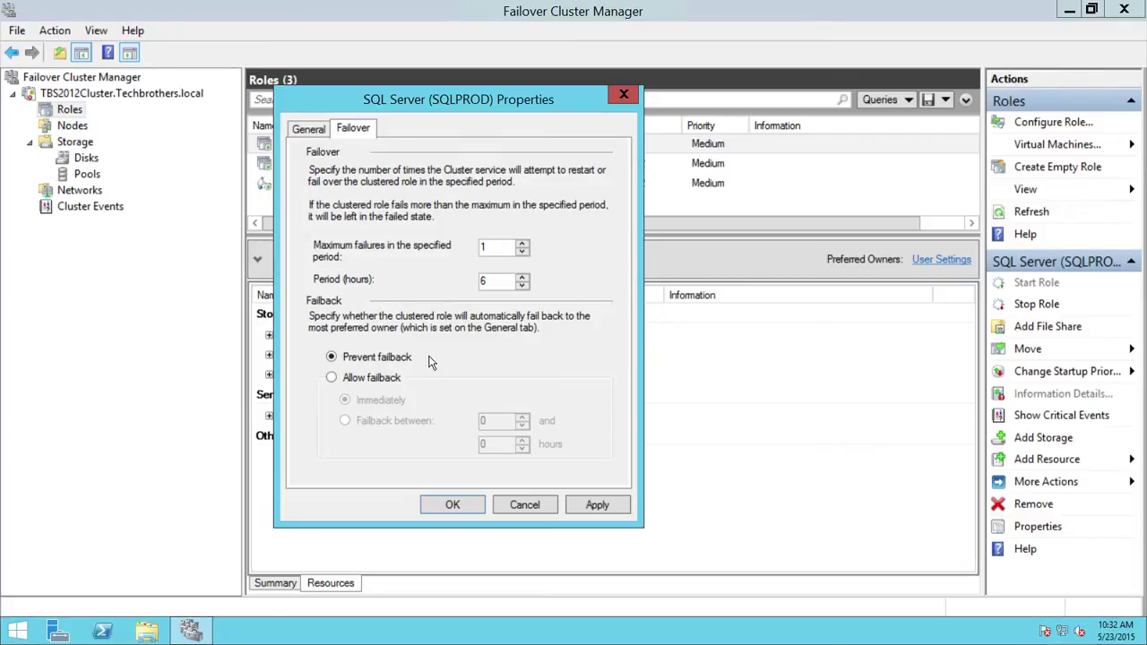
left_click_drag(538, 99, 565, 241)
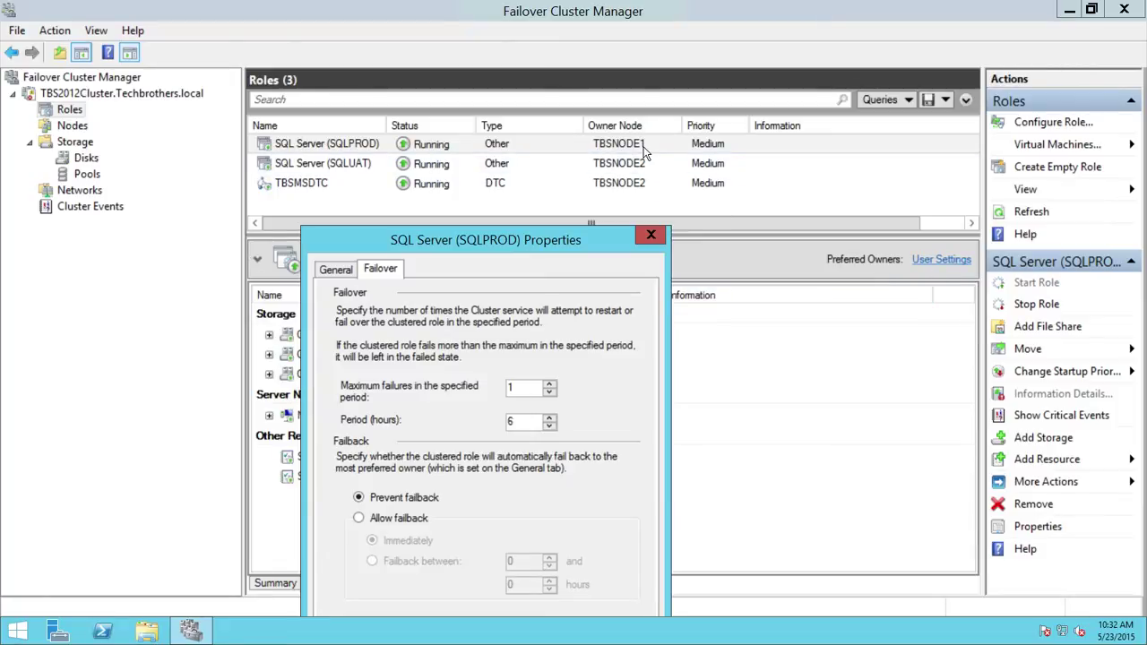
left_click_drag(548, 248, 610, 163)
left_click_drag(417, 153, 456, 191)
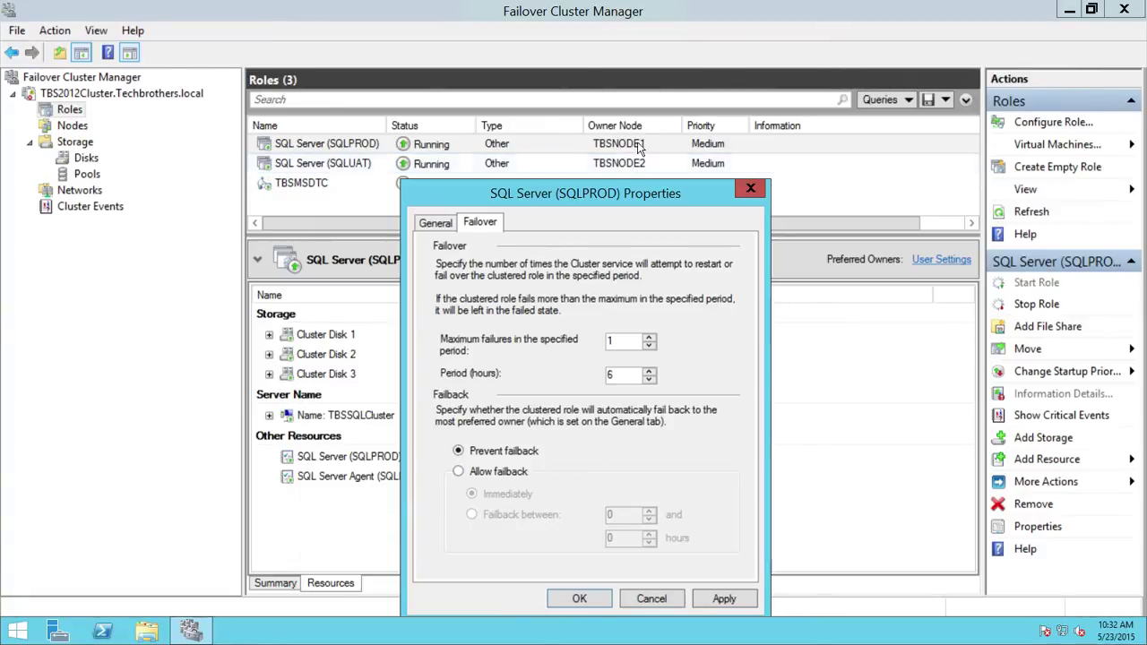
left_click_drag(581, 190, 588, 116)
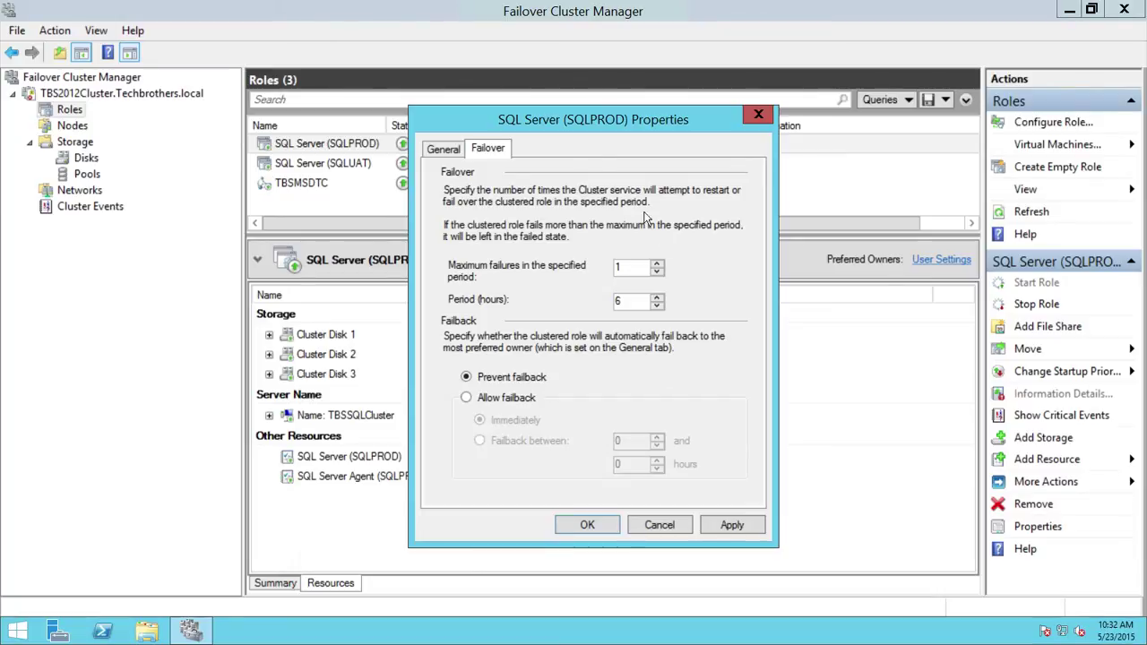
left_click_drag(599, 118, 548, 123)
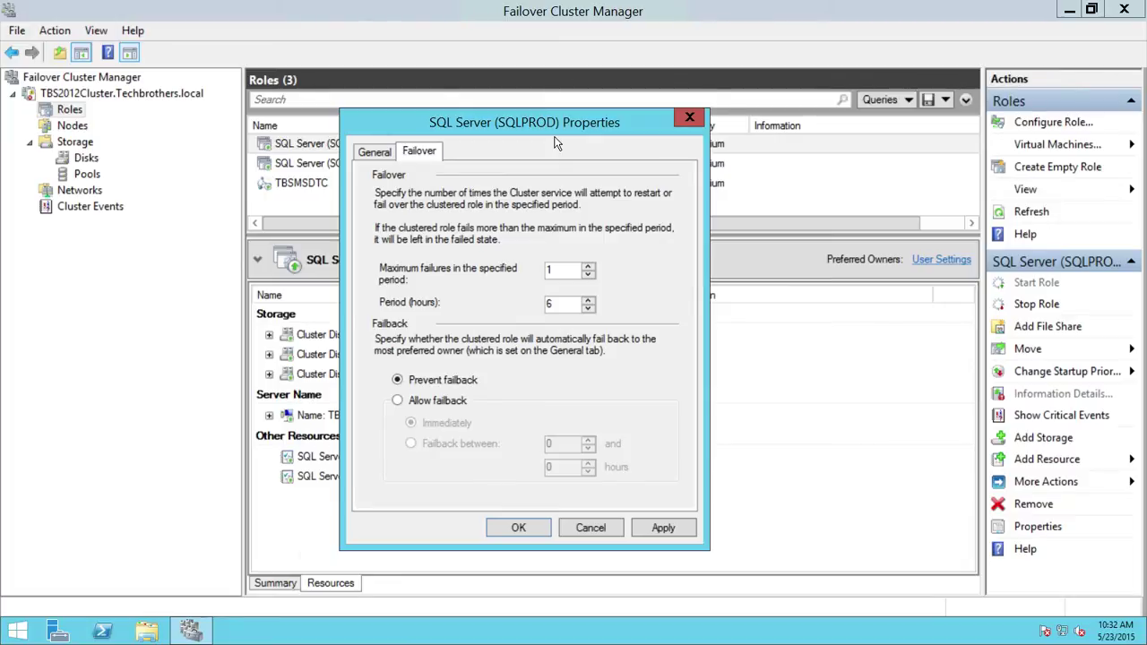
Set SQLPROD to allow failback immediately and save its properties
left_click(398, 402)
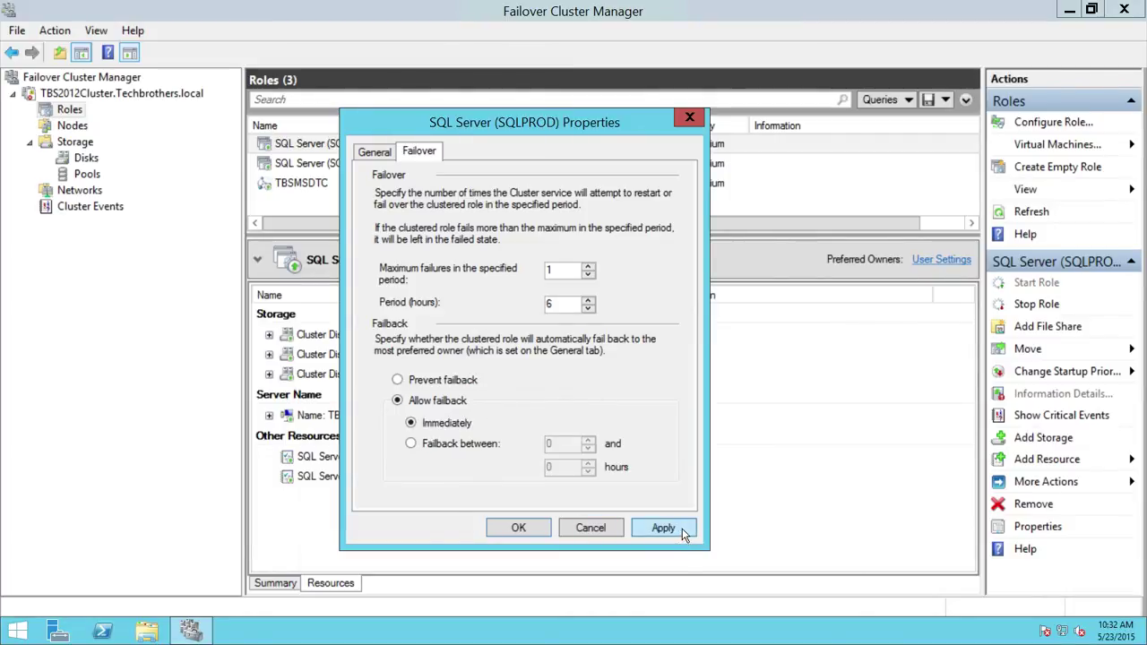
left_click(518, 528)
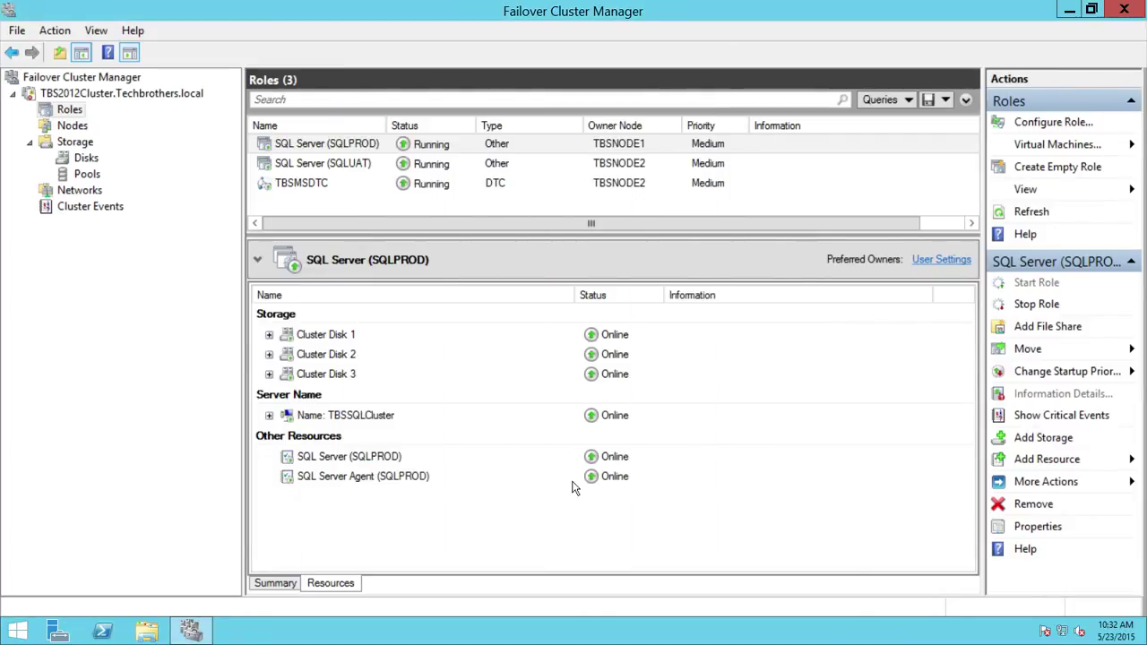
Check the failback options in the SQL Server (SQLUAT) role's failover settings, then close its properties
left_click(433, 172)
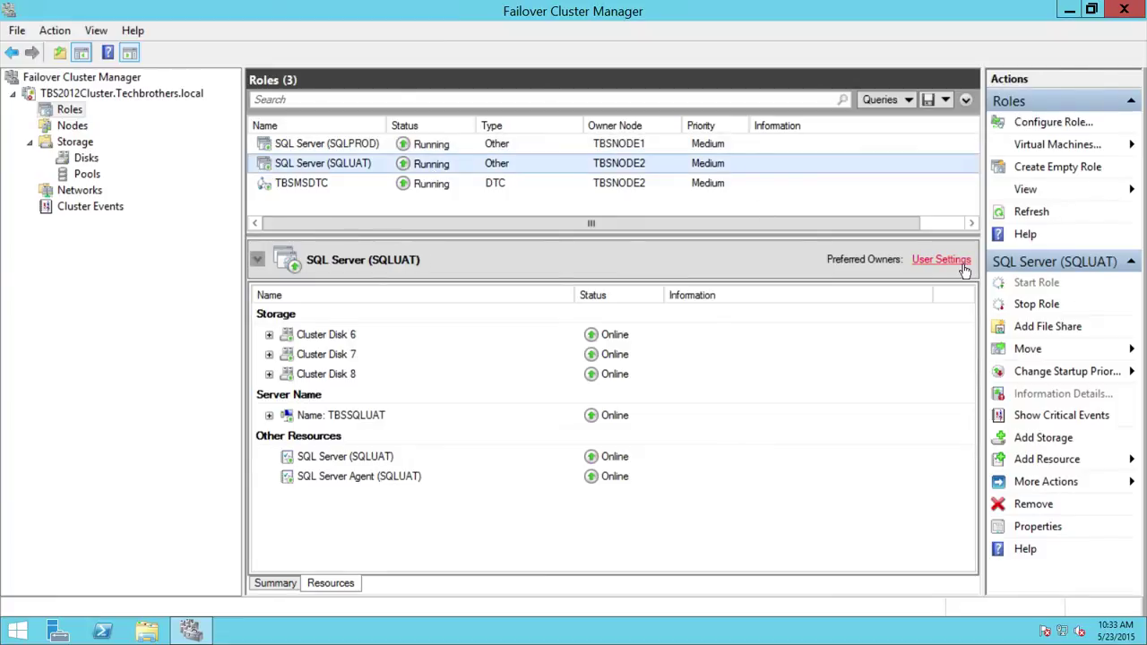
left_click(950, 260)
left_click(420, 152)
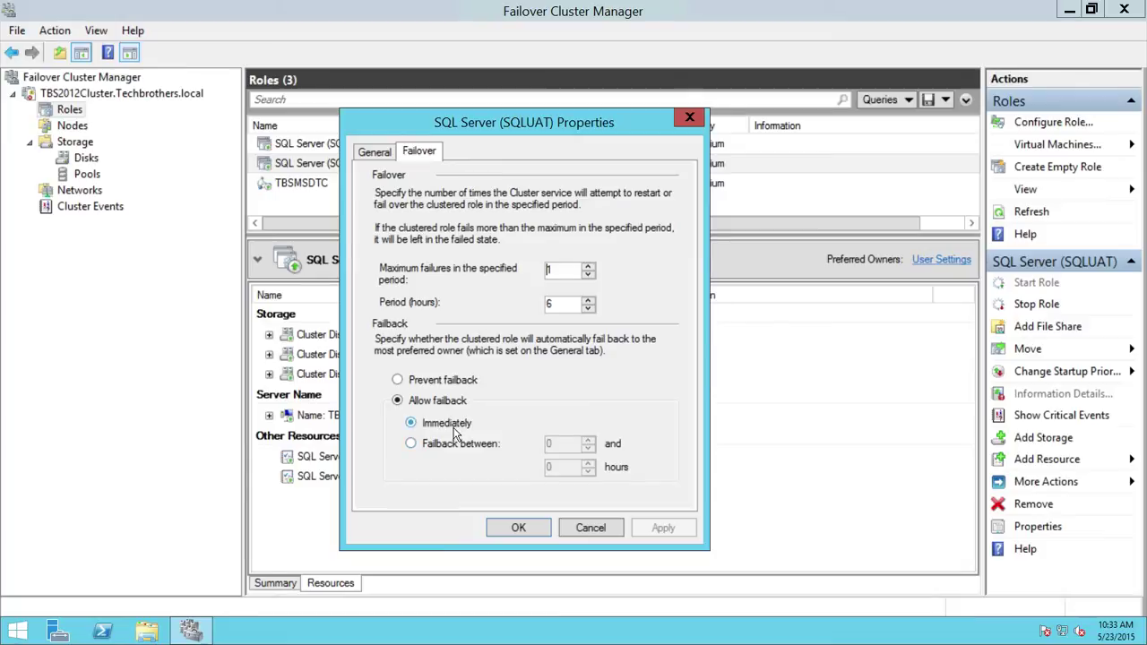
left_click(519, 527)
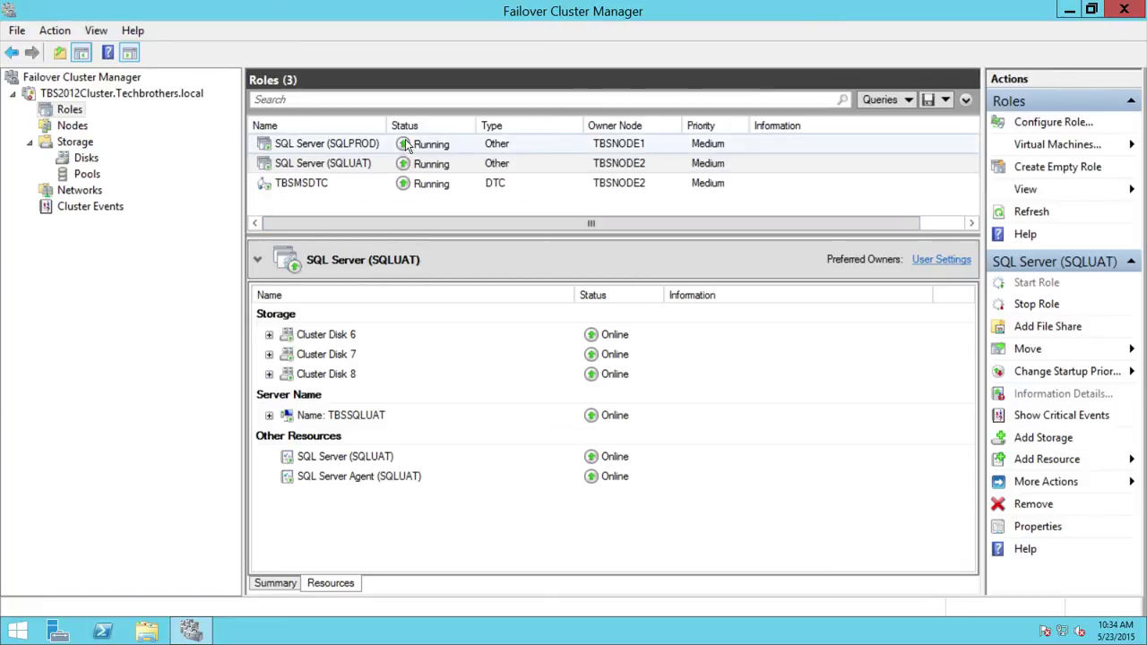
Review the owner node of the SQL Server (SQLPROD) role and the status of the cluster's nodes
left_click(359, 149)
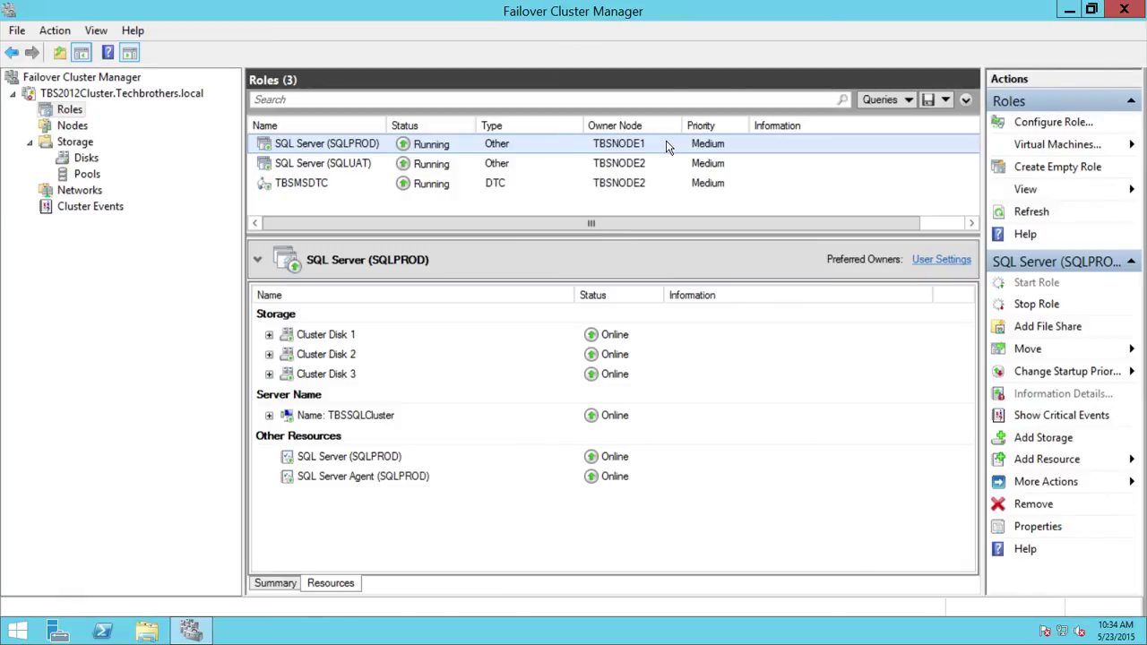
mouse_move(668, 58)
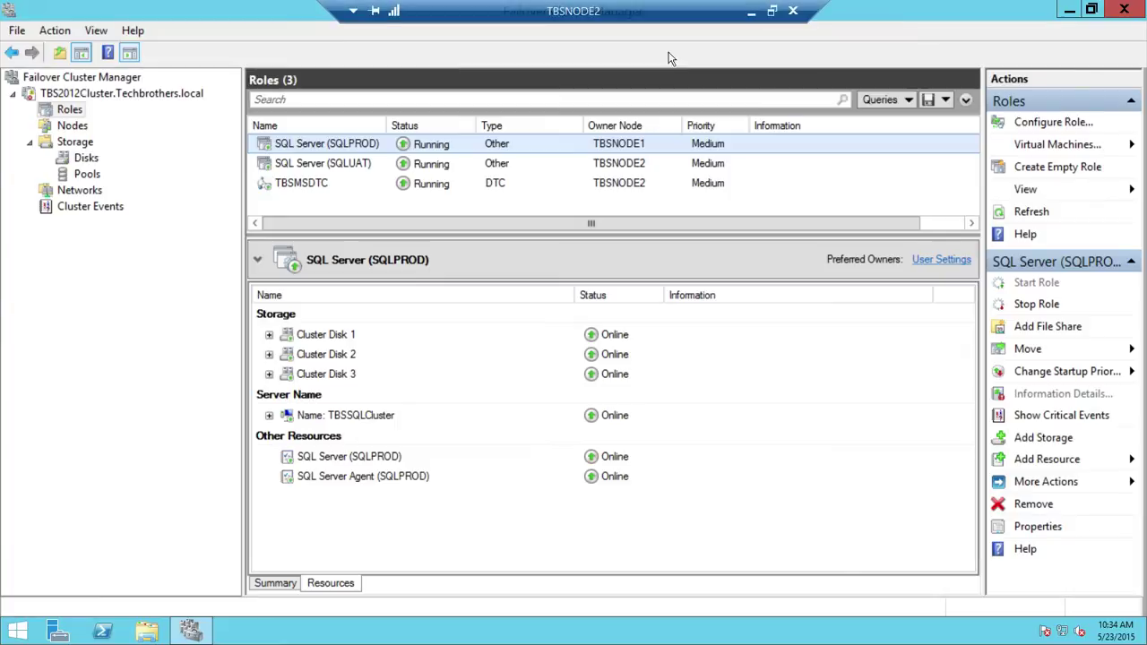
left_click(70, 128)
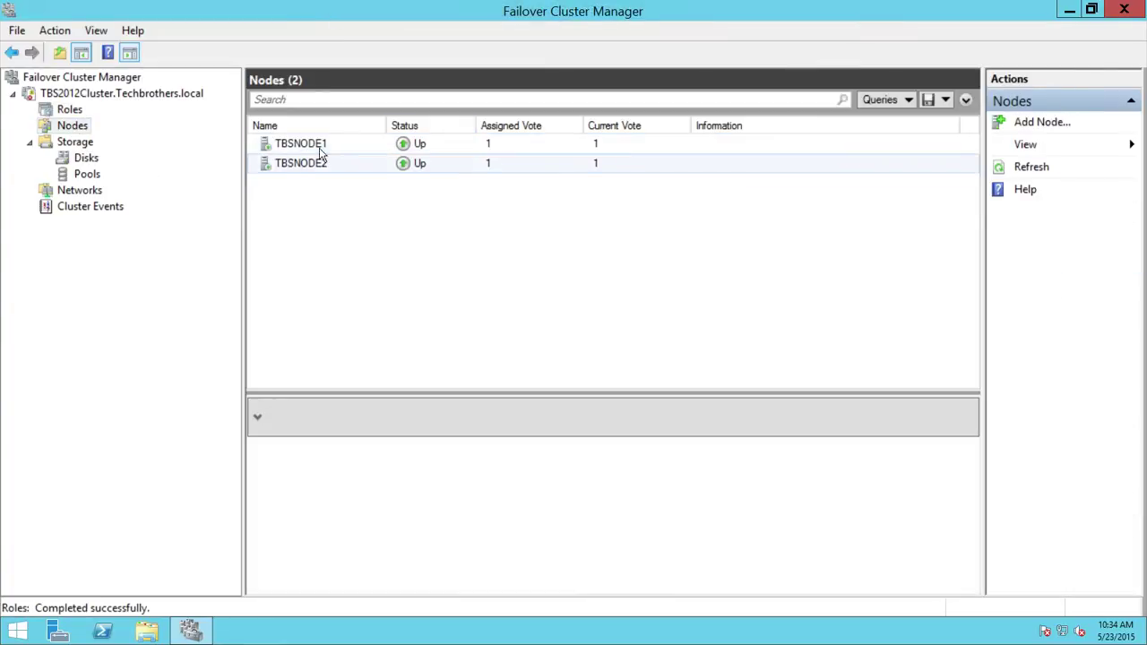
left_click(71, 111)
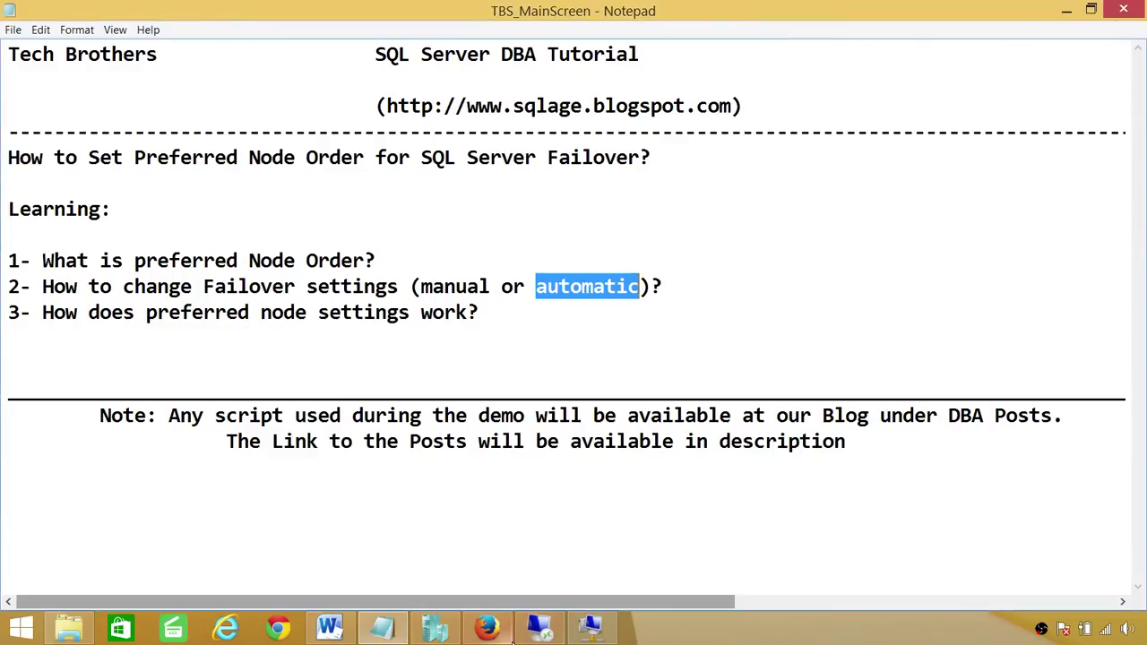
Switch to Hyper-V Manager on the host and turn off the TBSNODE1 virtual machine
mouse_move(542, 634)
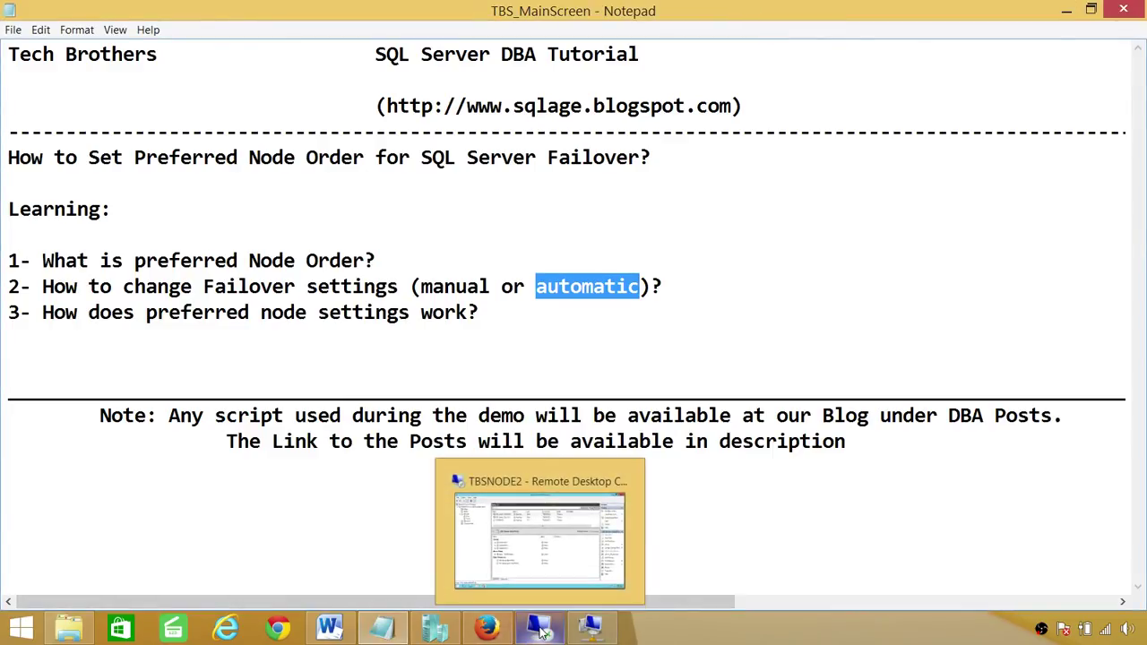
left_click(435, 629)
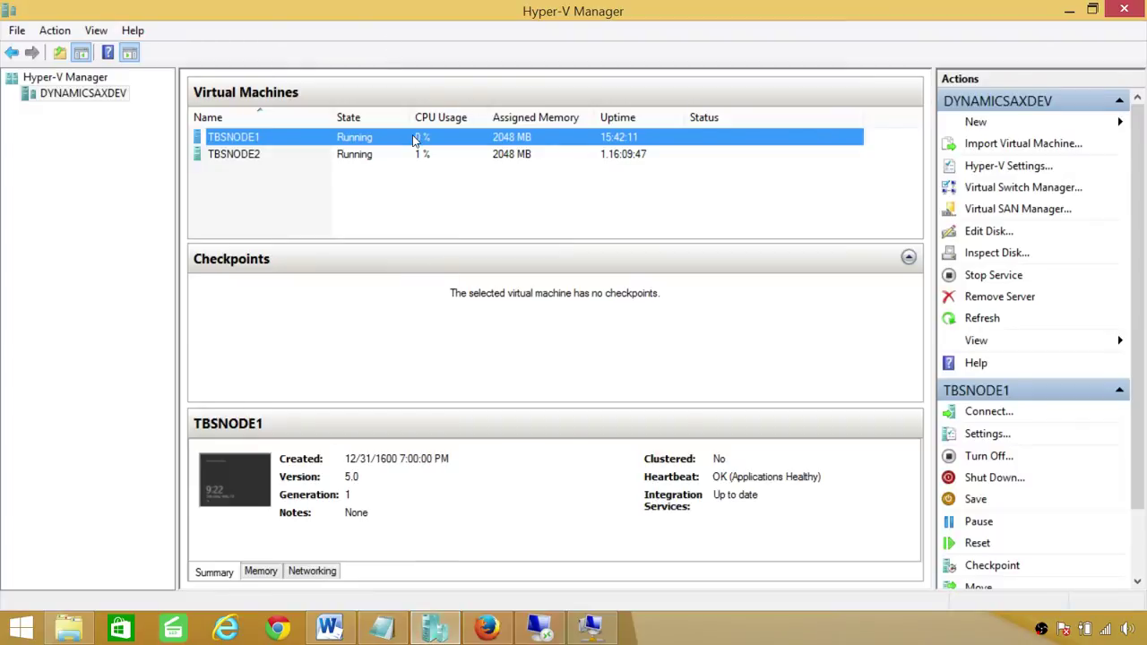
right_click(307, 138)
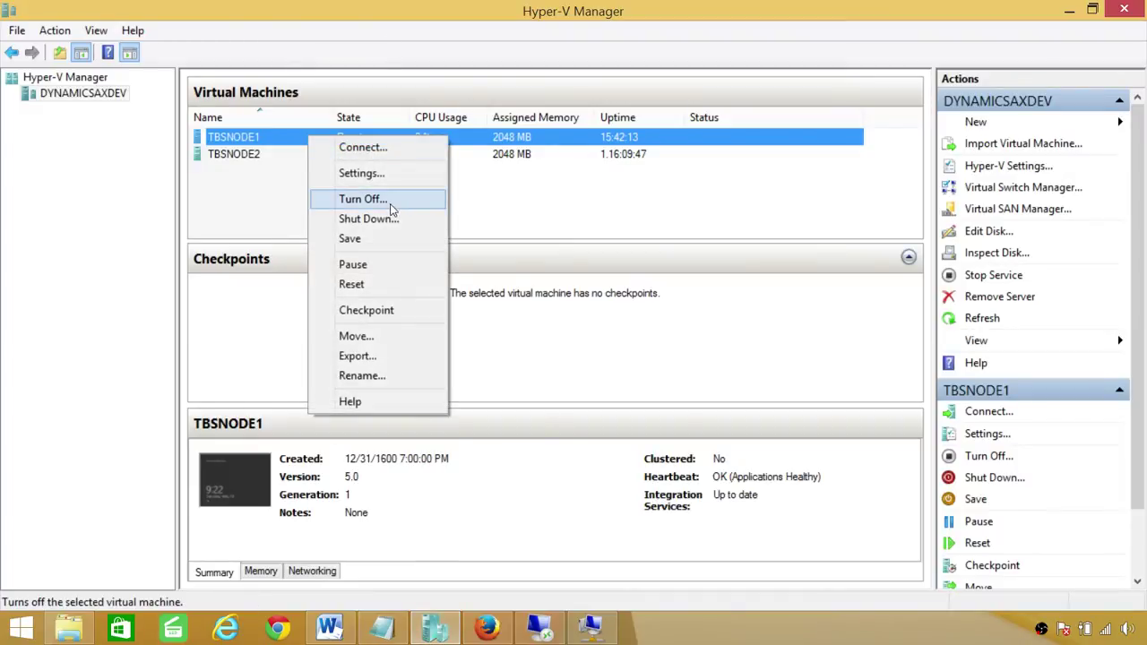
left_click(345, 196)
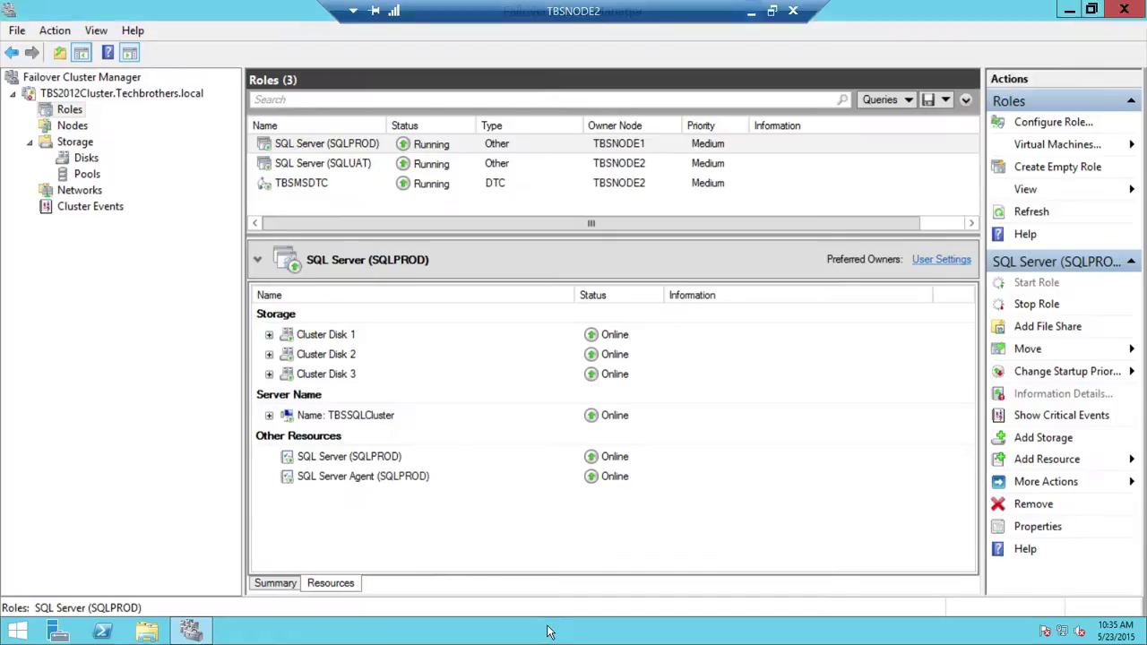
Return to the TBSNODE2 remote session and refresh the cluster's node list to check TBSNODE1's status
left_click(541, 629)
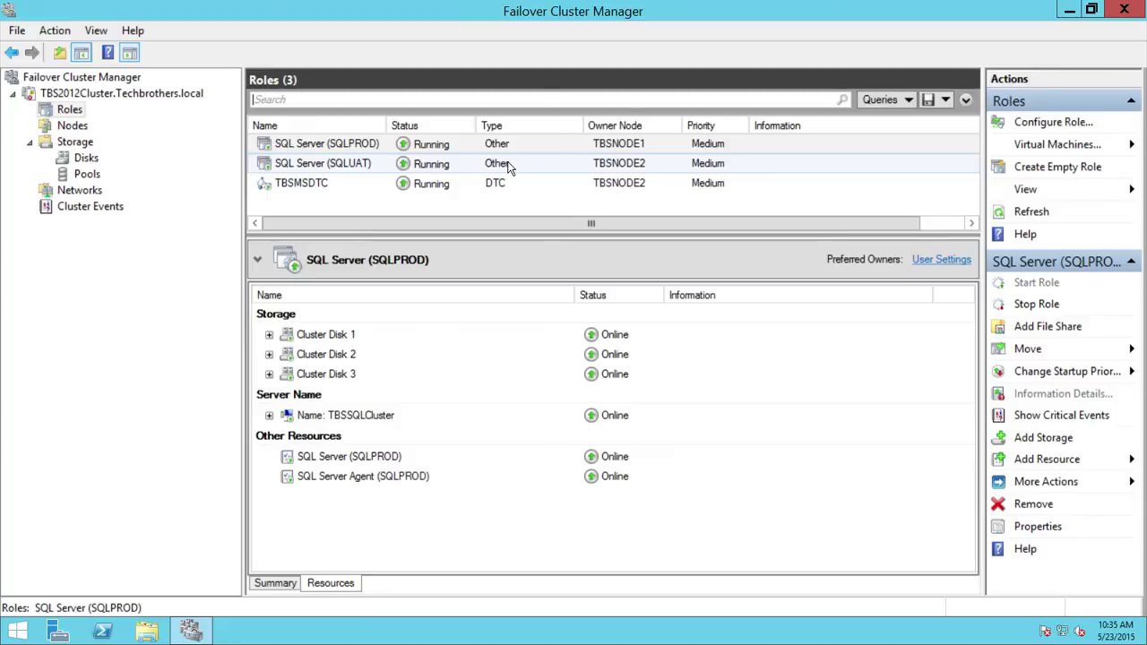
left_click(66, 128)
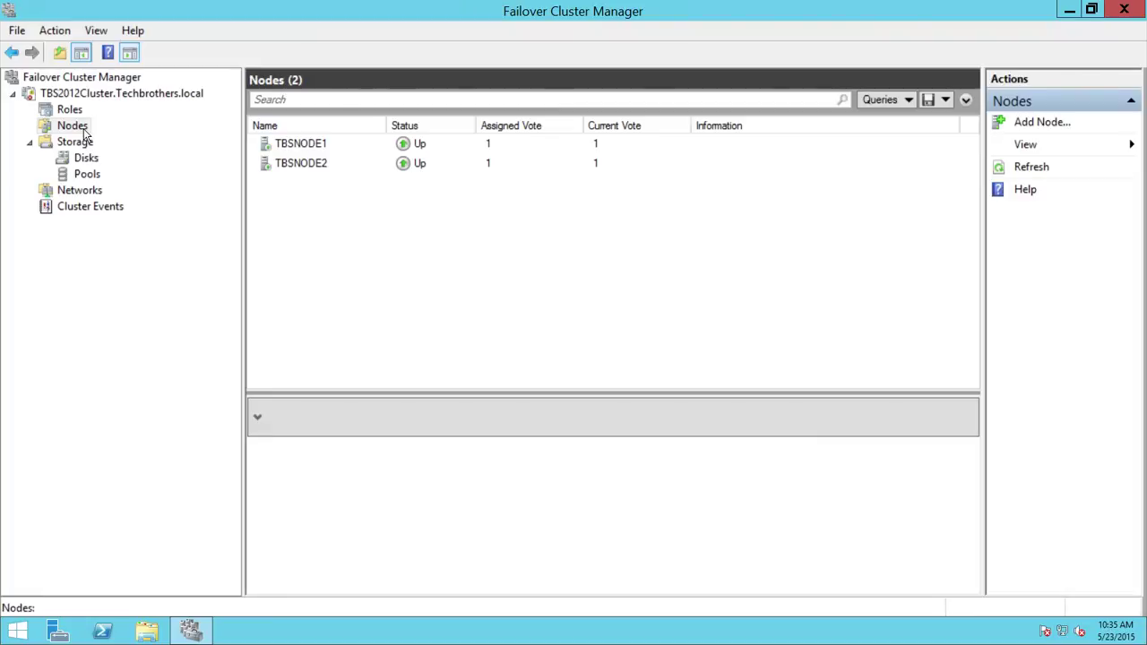
right_click(83, 131)
left_click(158, 188)
right_click(79, 125)
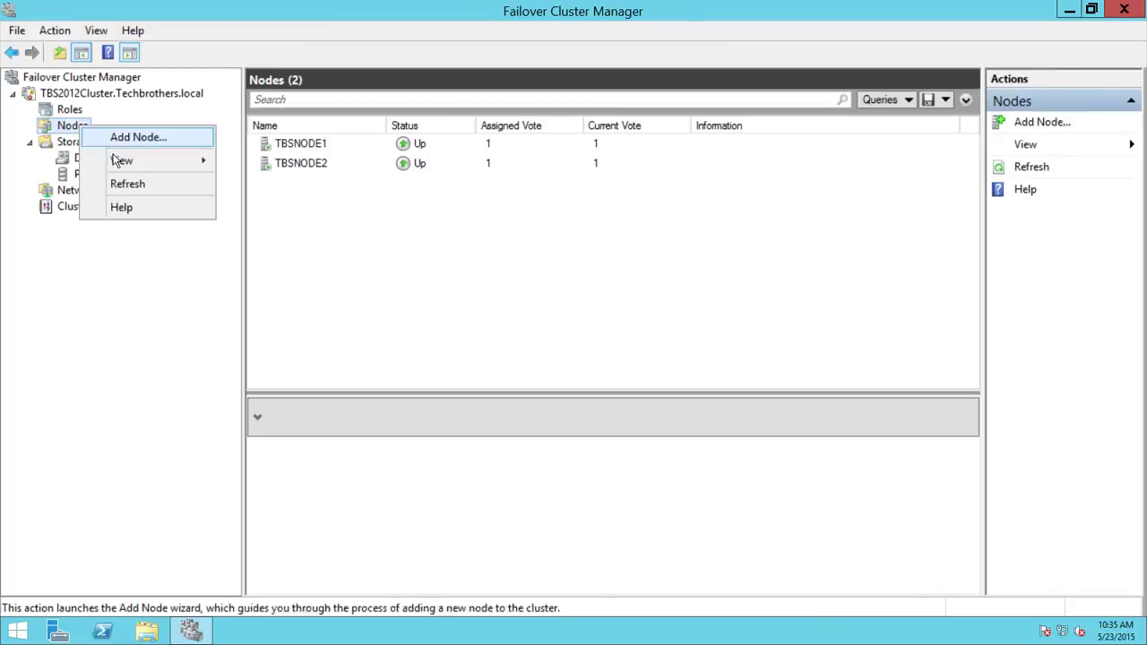
left_click(127, 184)
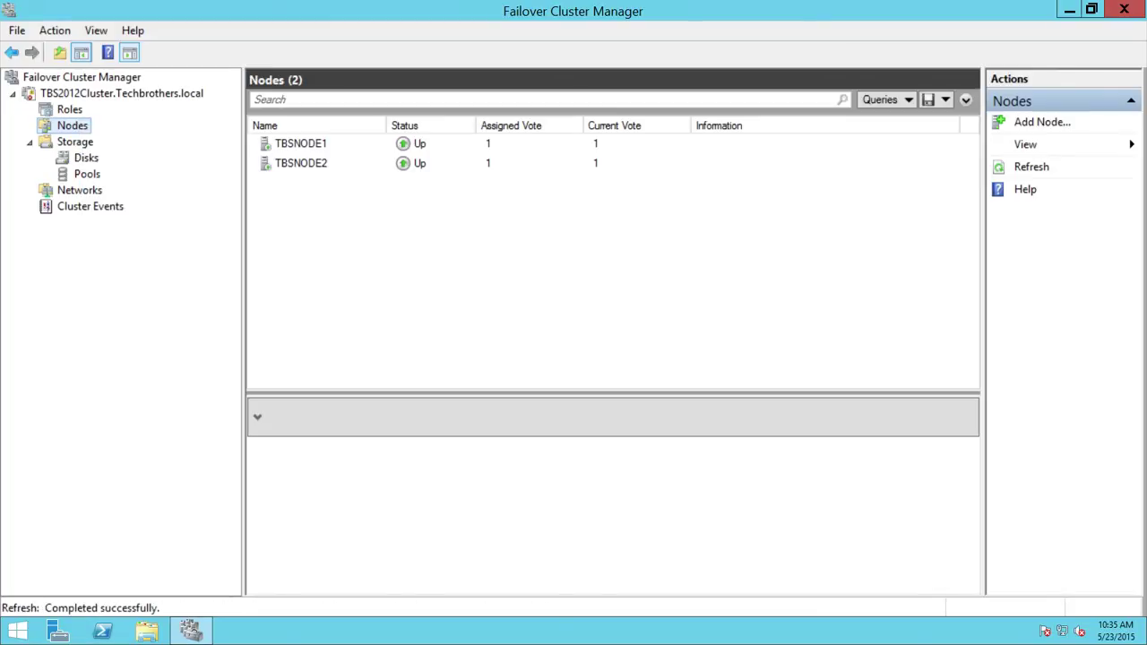
Switch back to Hyper-V Manager and check the power state of the TBSNODE1 virtual machine
left_click(757, 13)
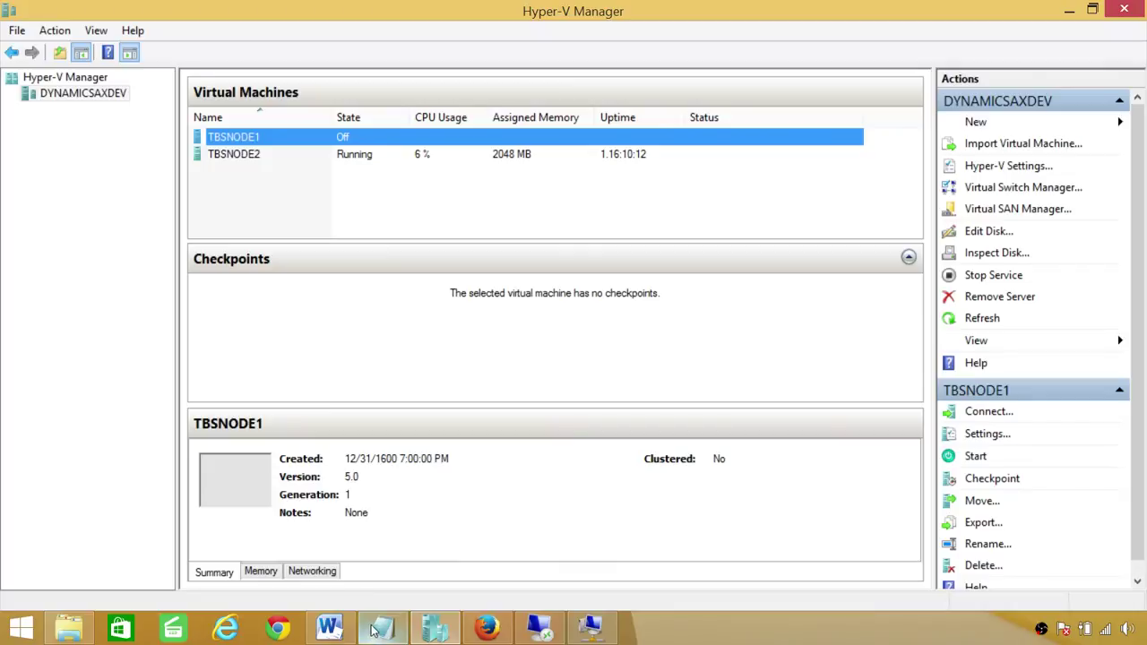
left_click(290, 197)
left_click(285, 140)
right_click(287, 138)
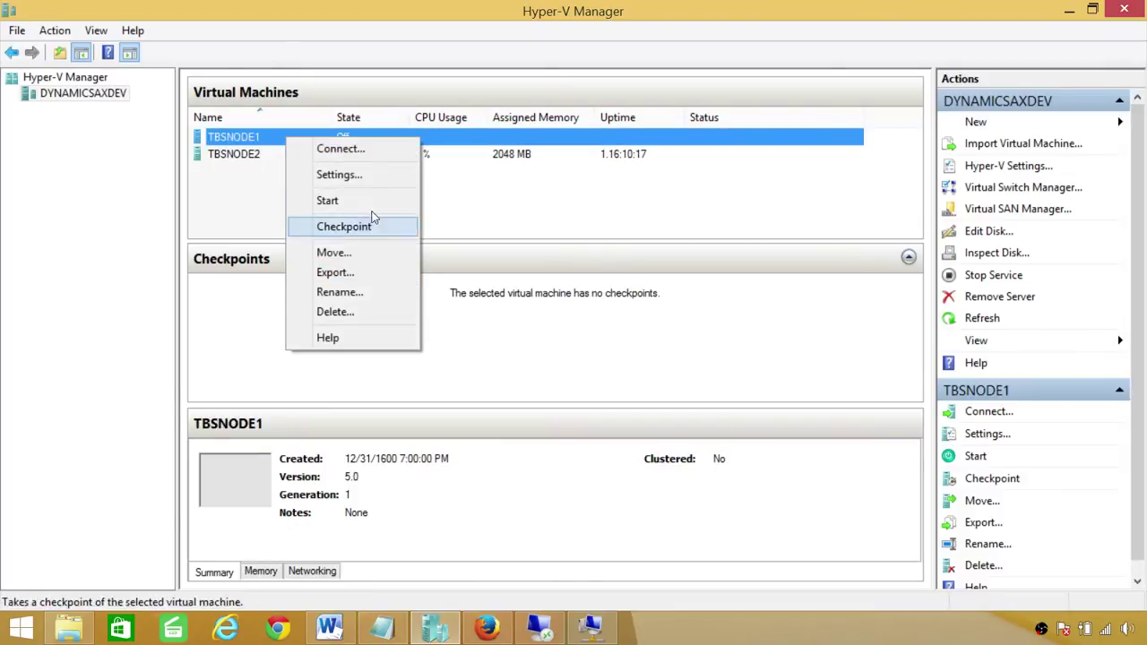
left_click(248, 195)
left_click(261, 195)
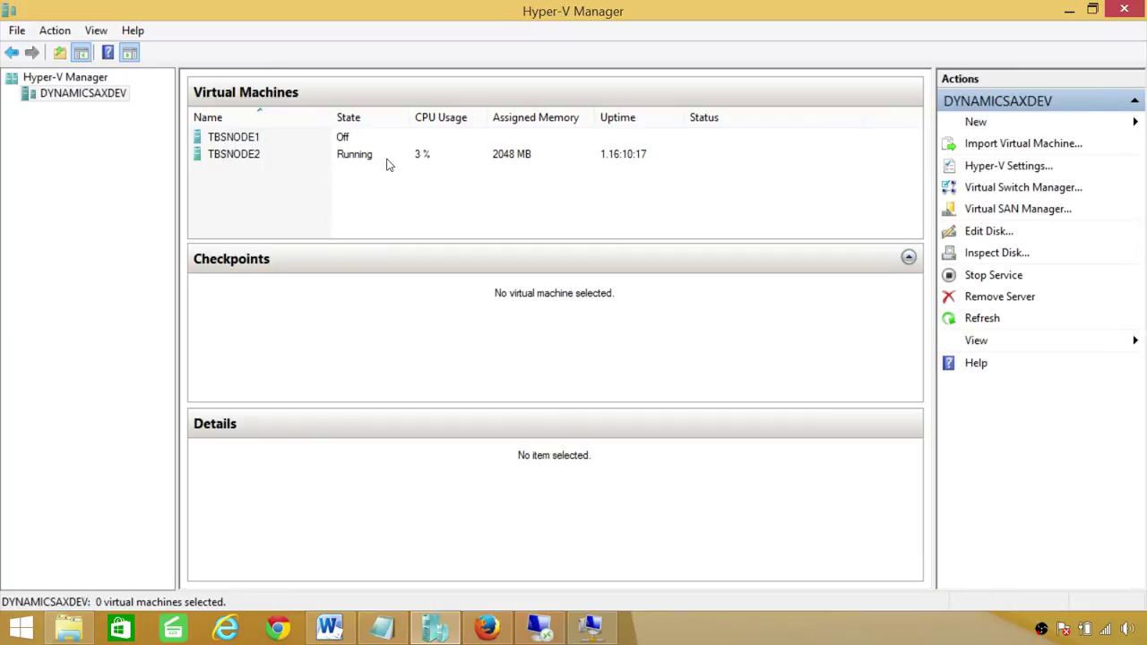
left_click(346, 139)
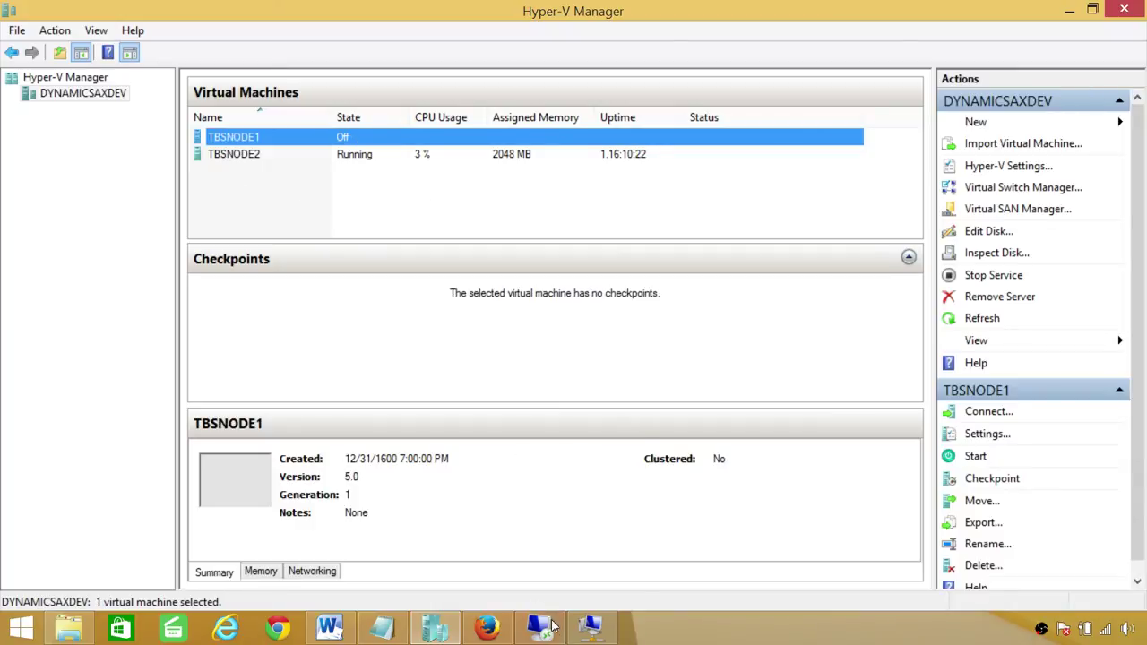
Go back to Failover Cluster Manager on TBSNODE2 and refresh the node statuses again
left_click(599, 630)
left_click(599, 631)
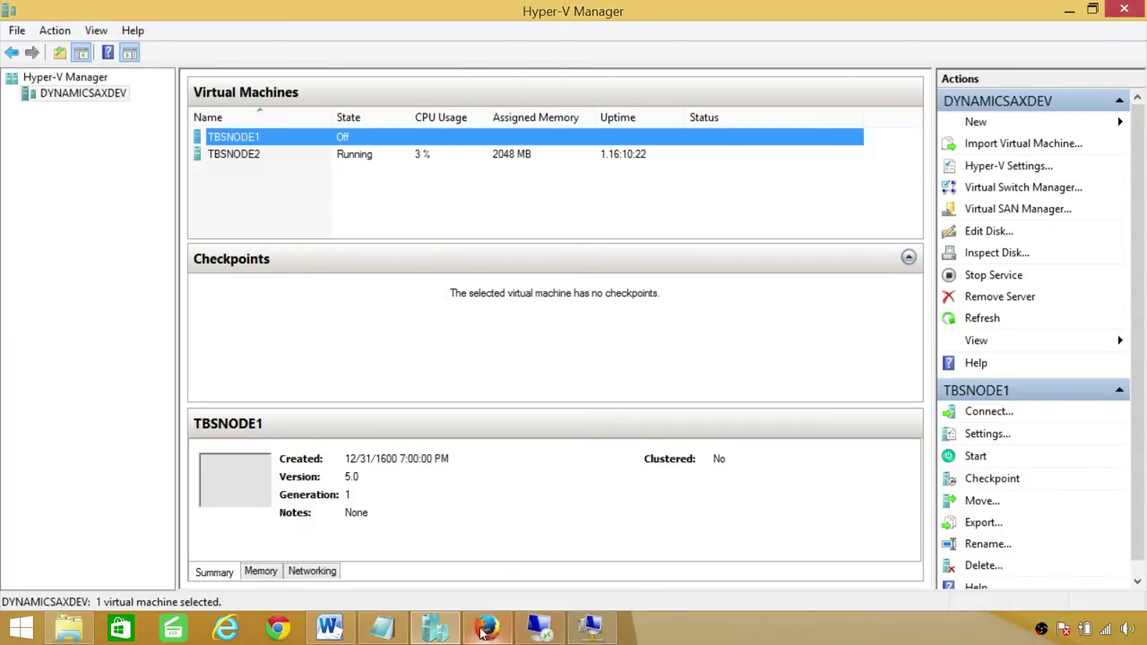
left_click(488, 631)
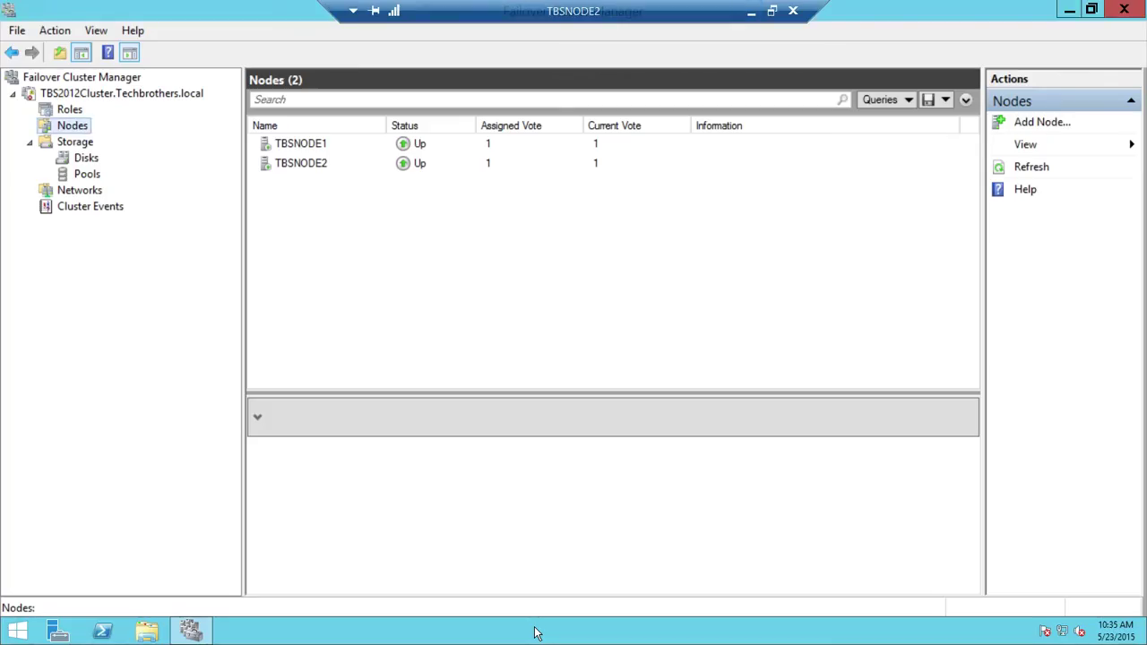
right_click(79, 127)
left_click(128, 191)
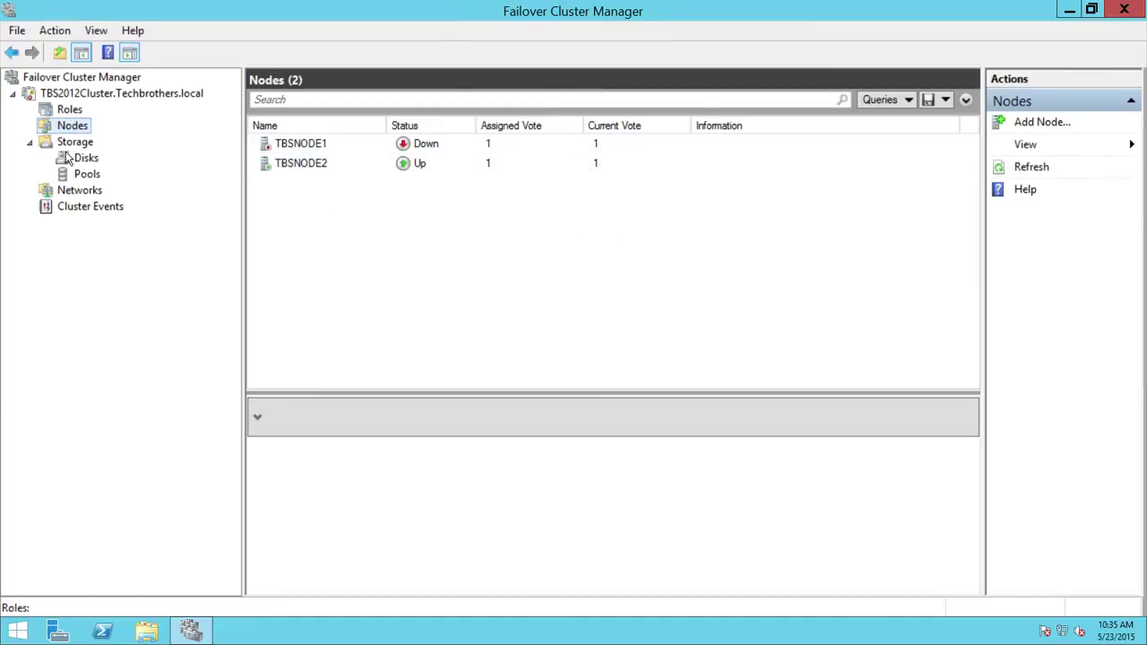
Refresh the cluster roles and check which node owns the SQL Server (SQLPROD) role
left_click(71, 111)
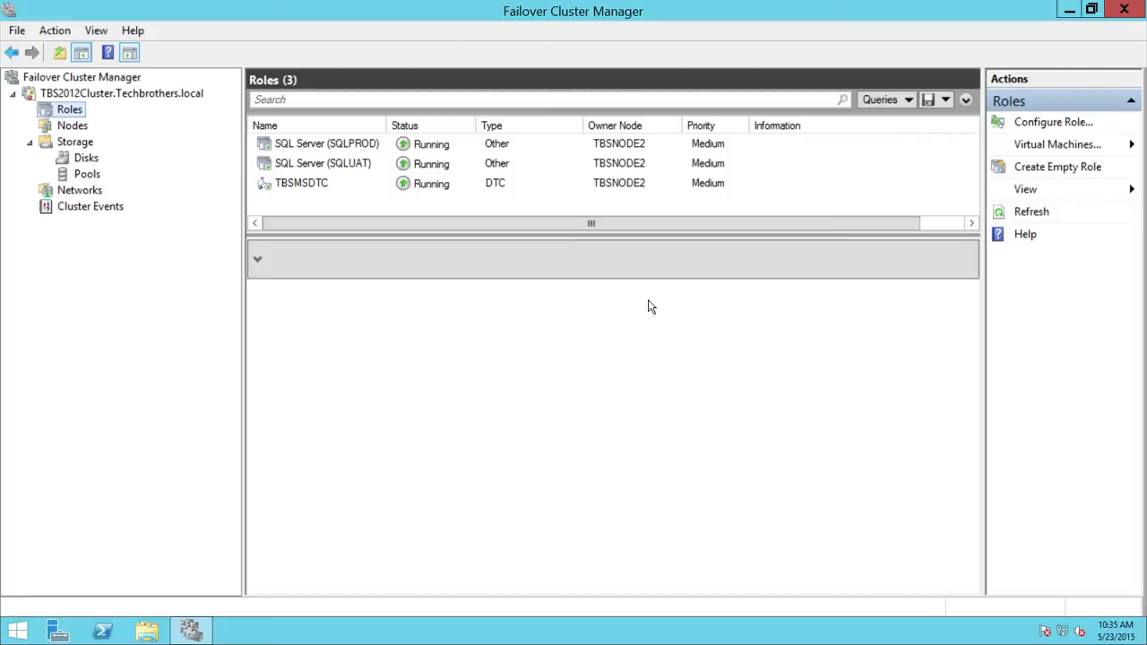
right_click(79, 113)
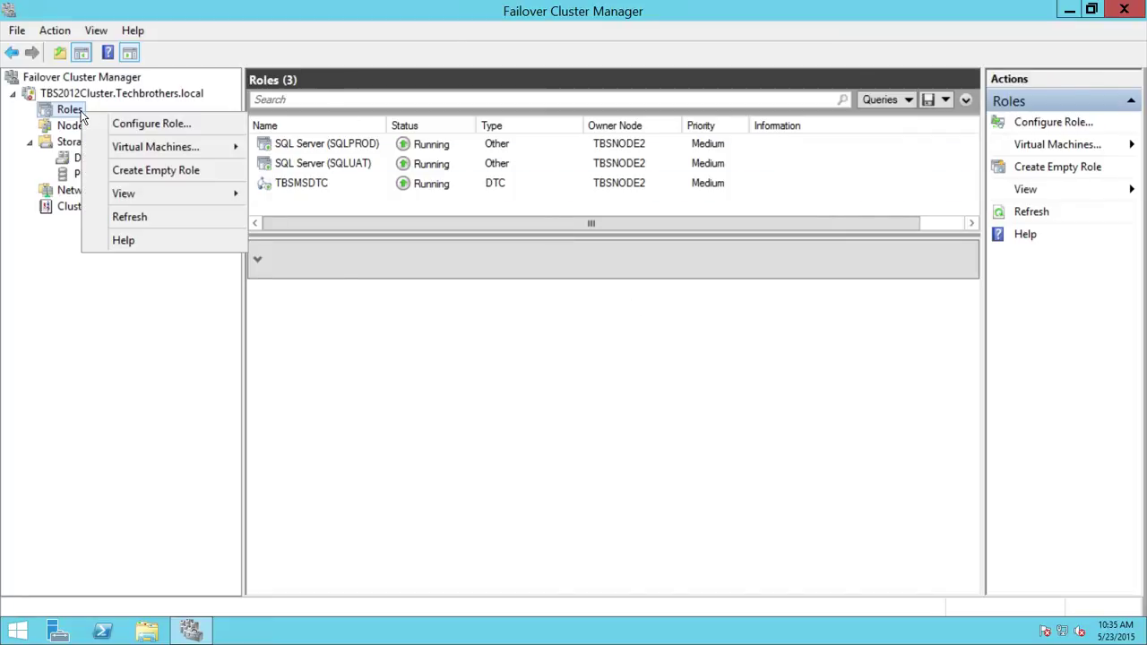
left_click(132, 217)
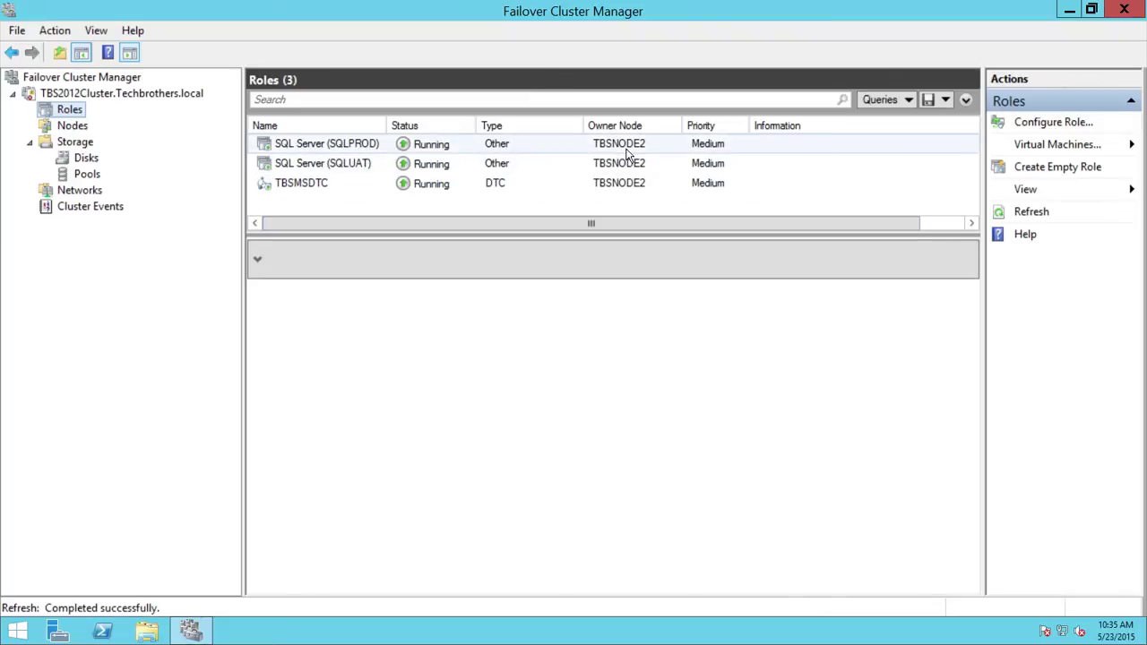
left_click(364, 144)
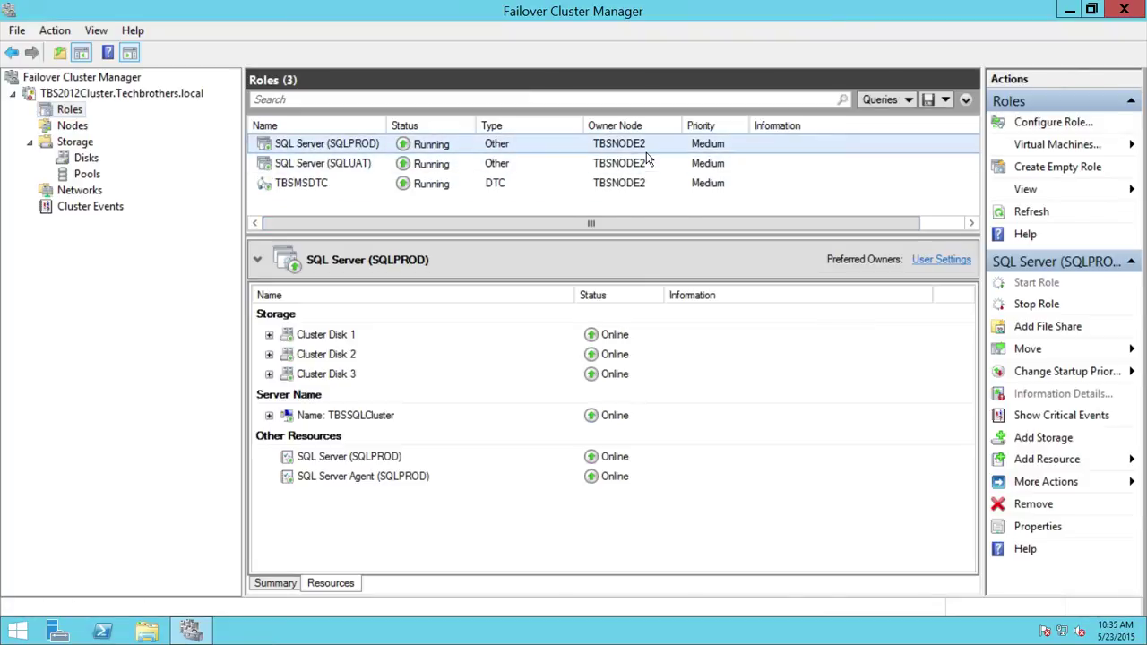
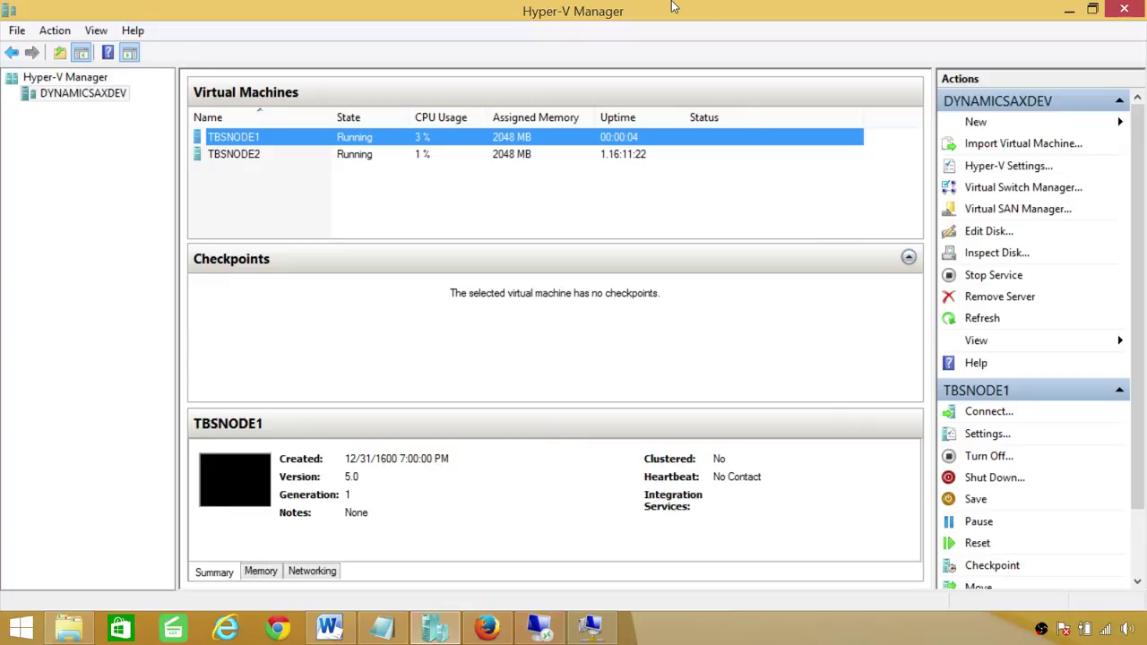
Return to the TBSNODE2 remote session and refresh the cluster's node list repeatedly to monitor whether TBSNODE1 has rejoined
left_click(549, 631)
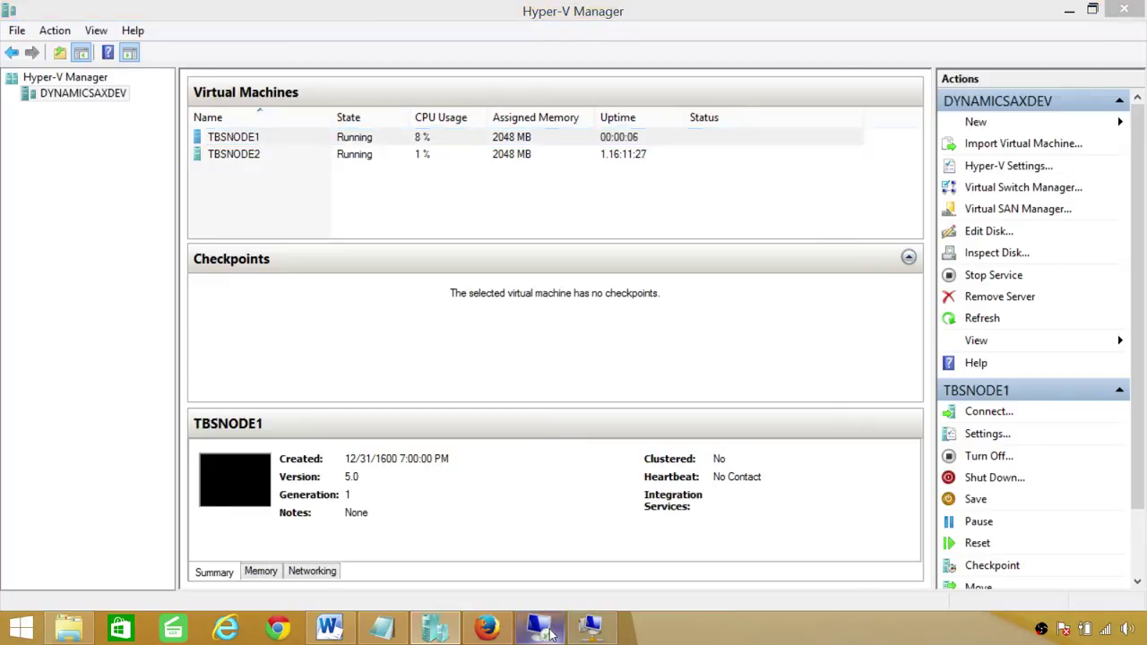
left_click(74, 127)
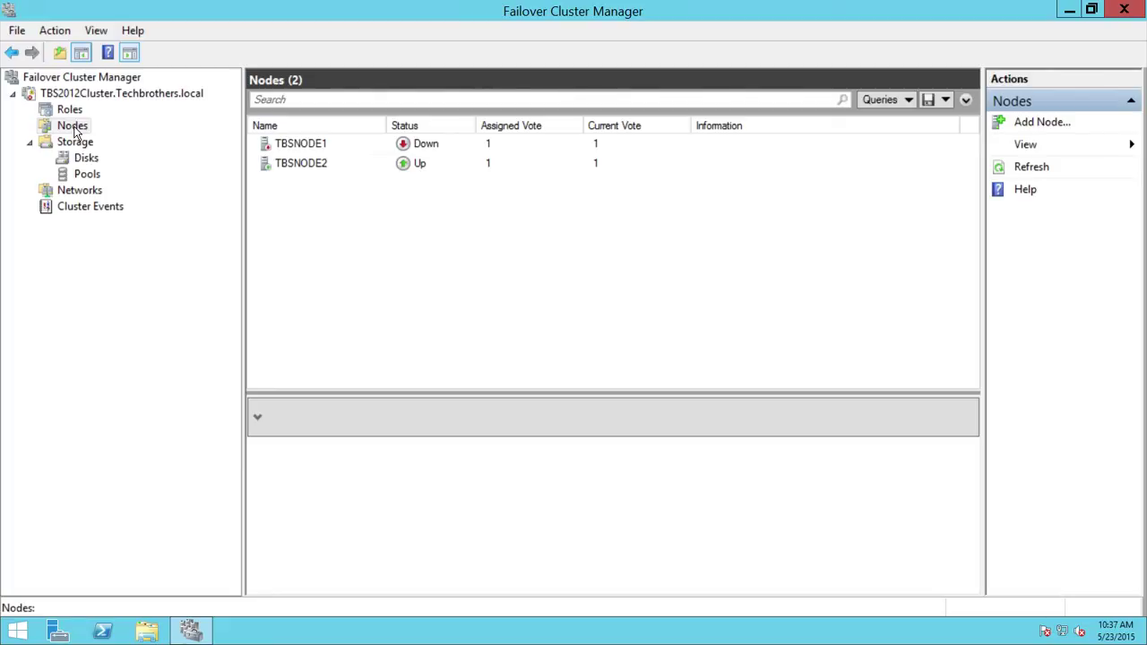
key("F5")
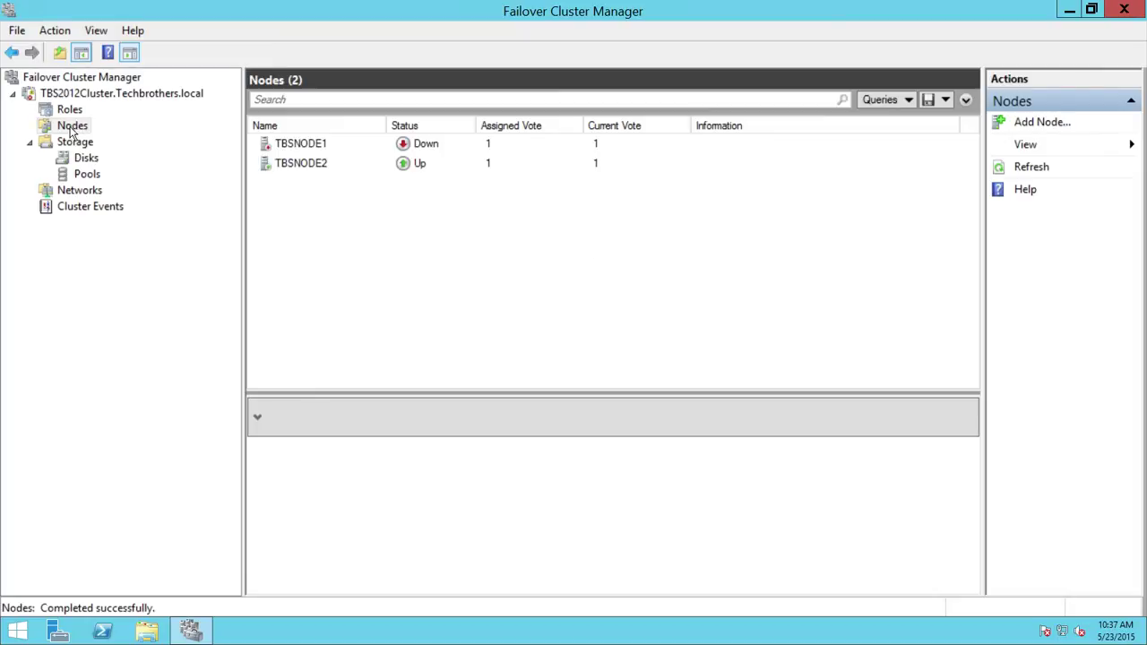
right_click(72, 127)
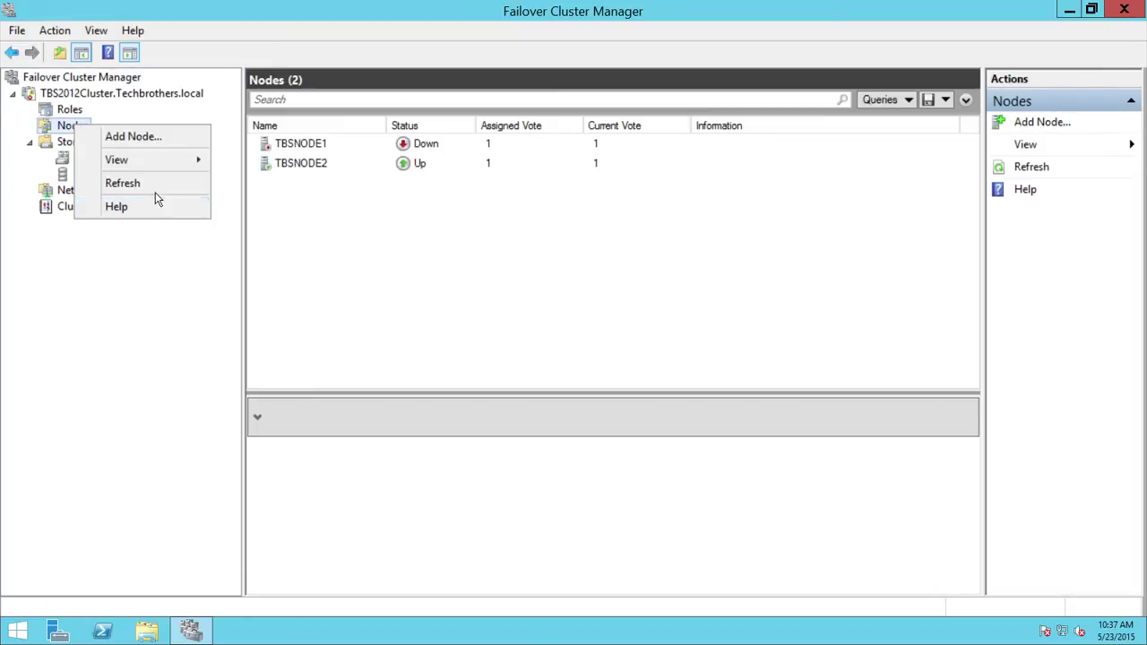
left_click(156, 188)
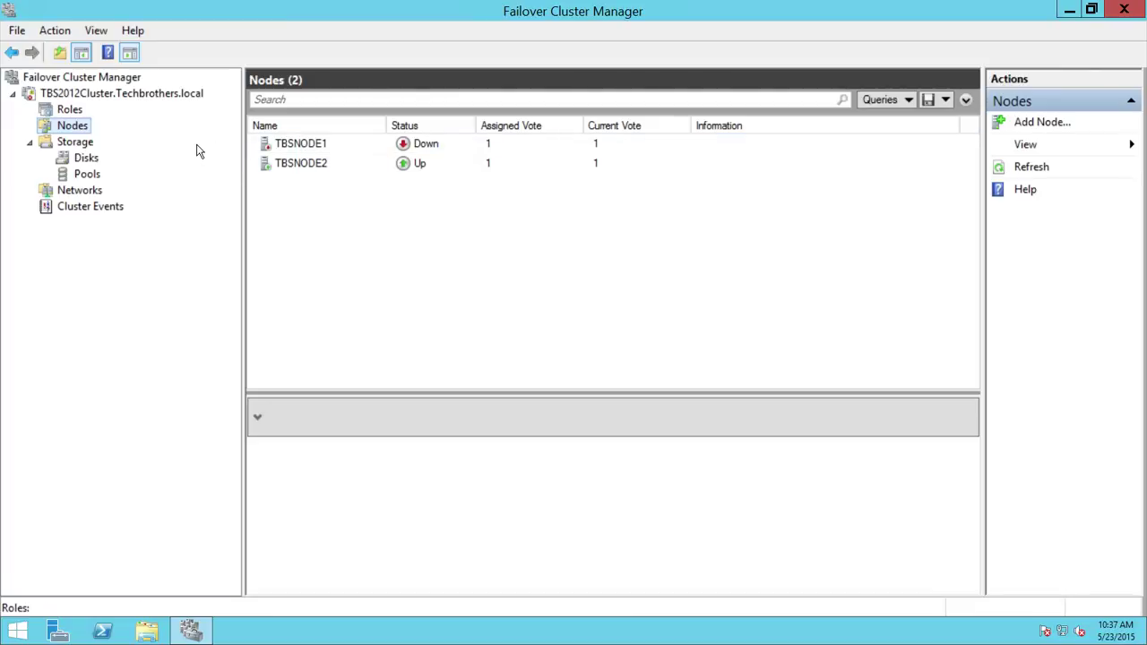
right_click(82, 126)
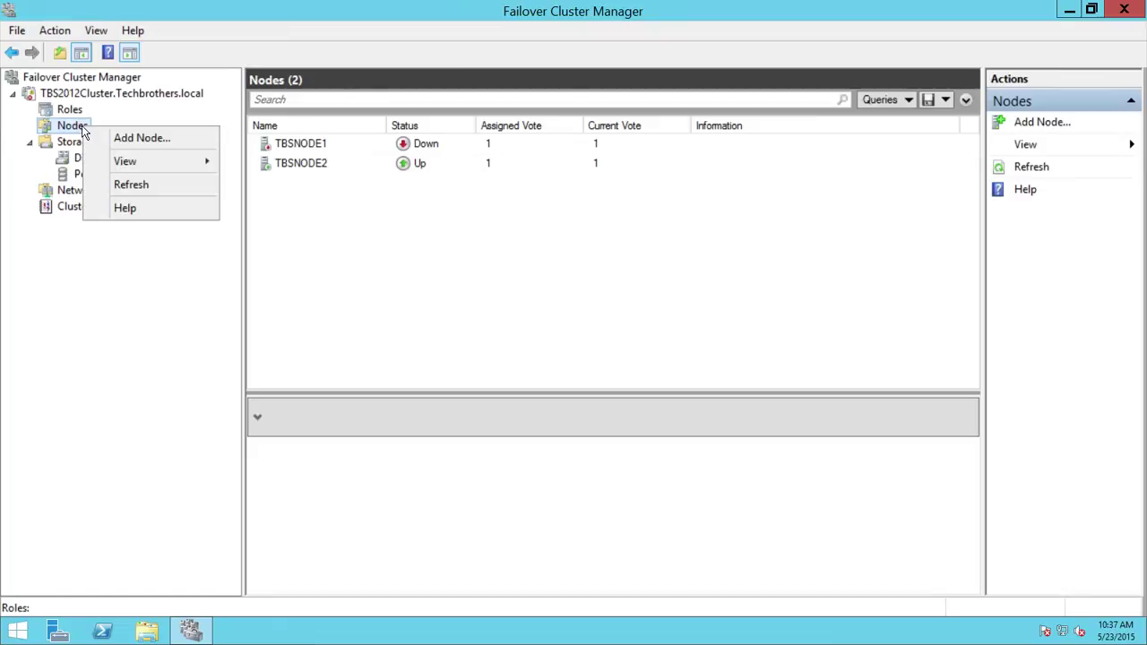
left_click(123, 184)
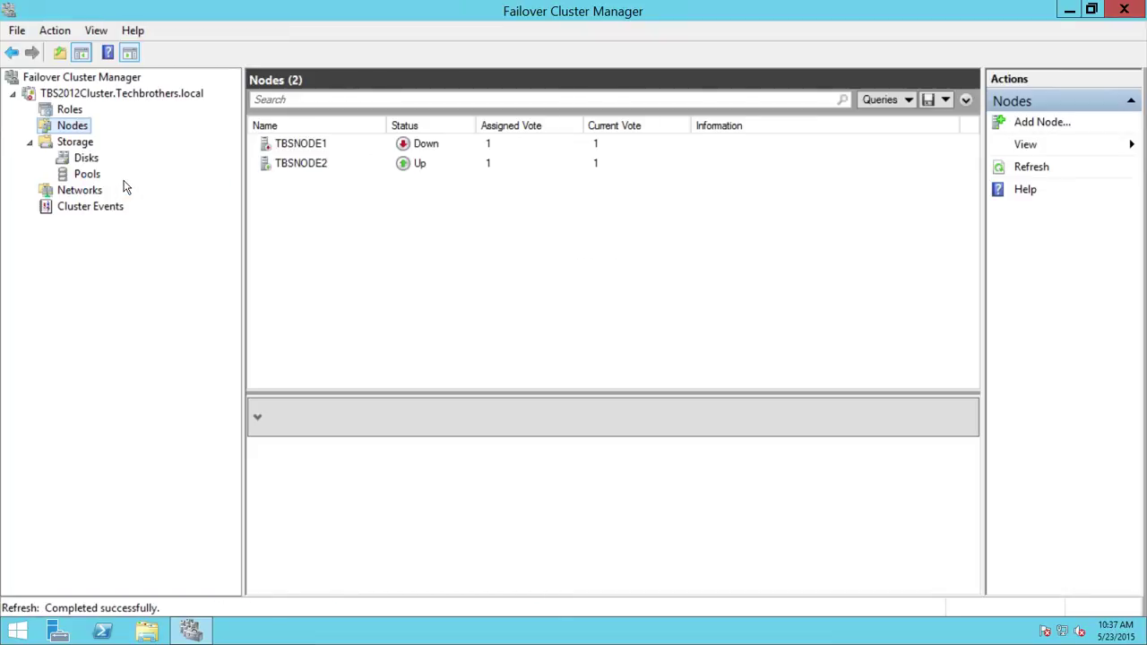
right_click(81, 127)
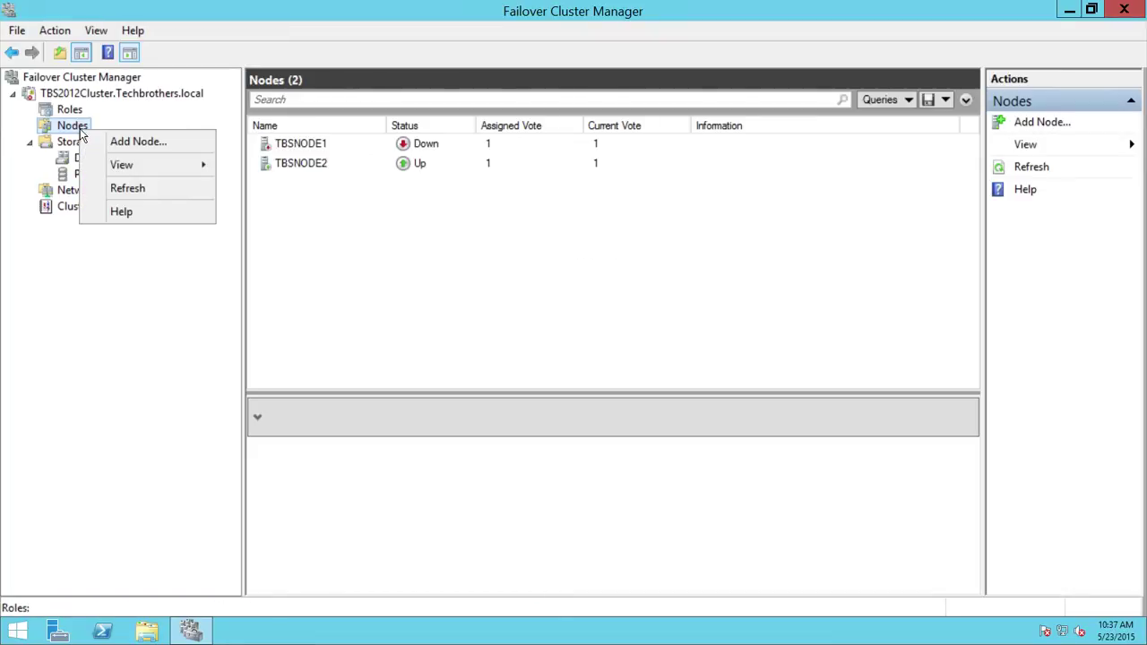
left_click(123, 189)
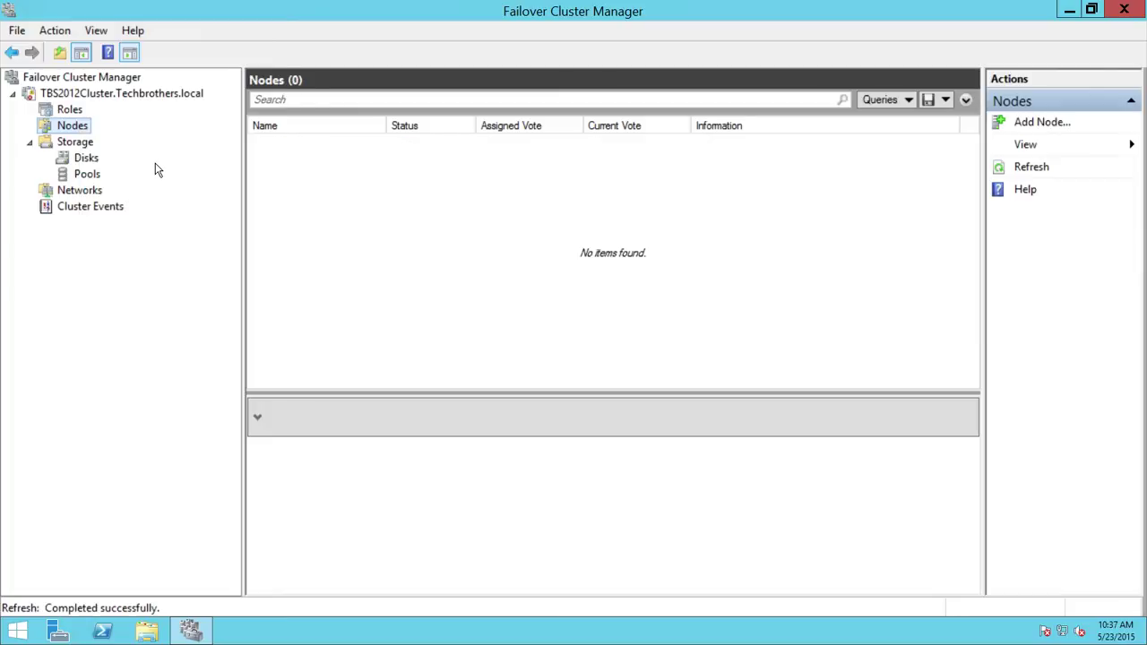
right_click(72, 128)
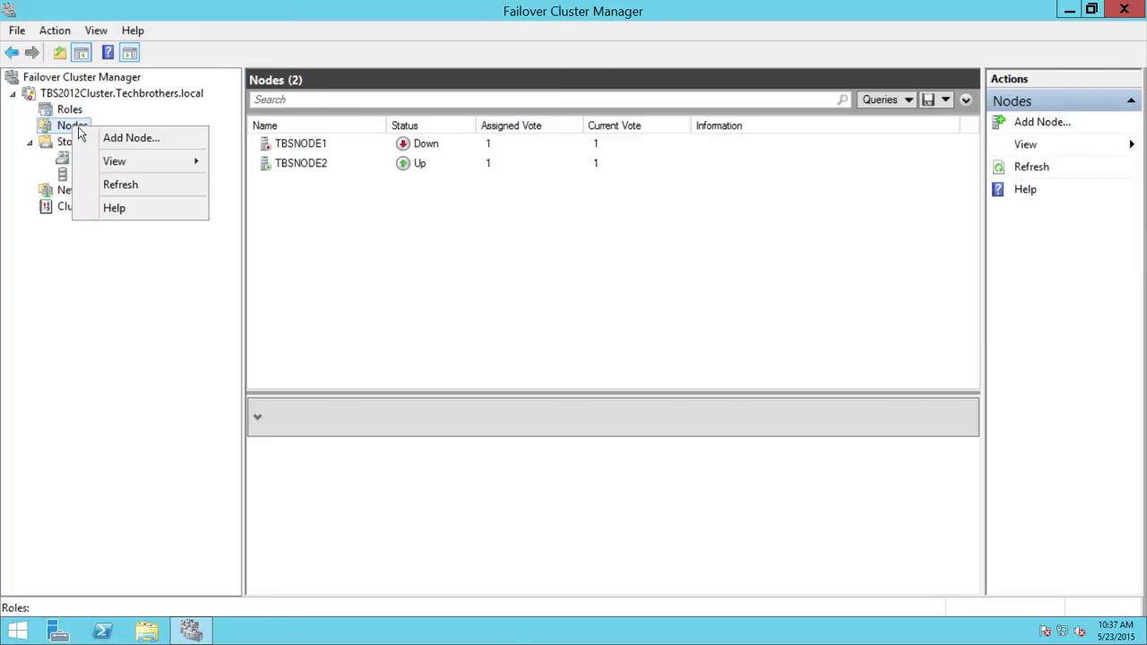
left_click(112, 185)
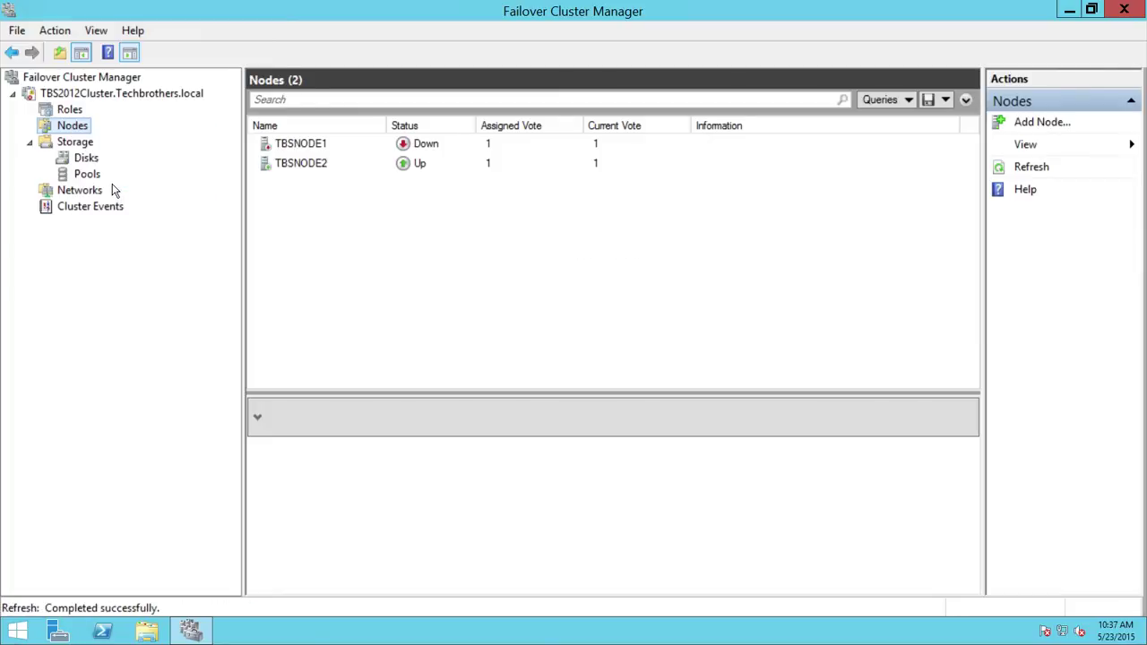
Keep refreshing the Nodes list of TBS2012Cluster until TBSNODE1 starts rejoining the cluster
right_click(88, 129)
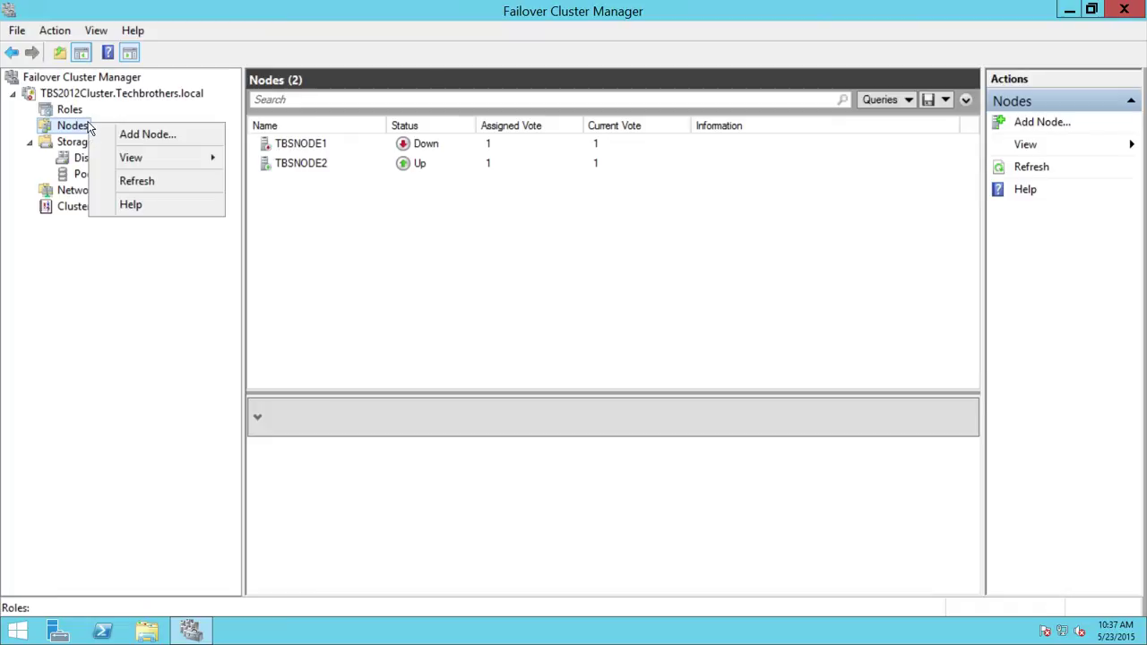
left_click(124, 185)
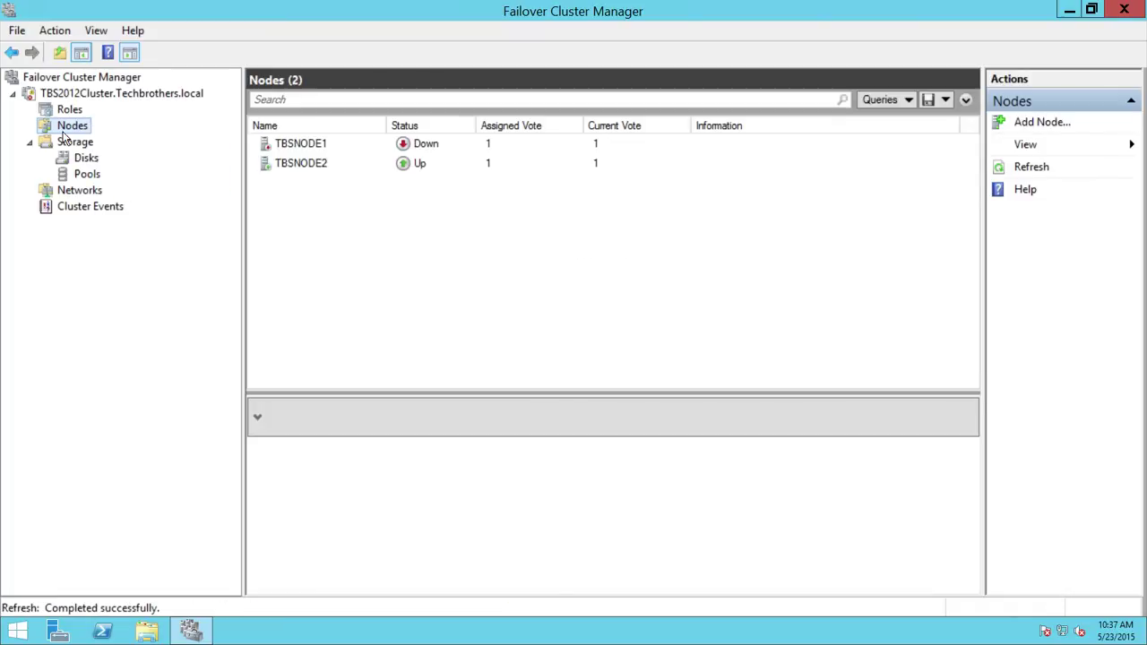
right_click(72, 127)
left_click(104, 185)
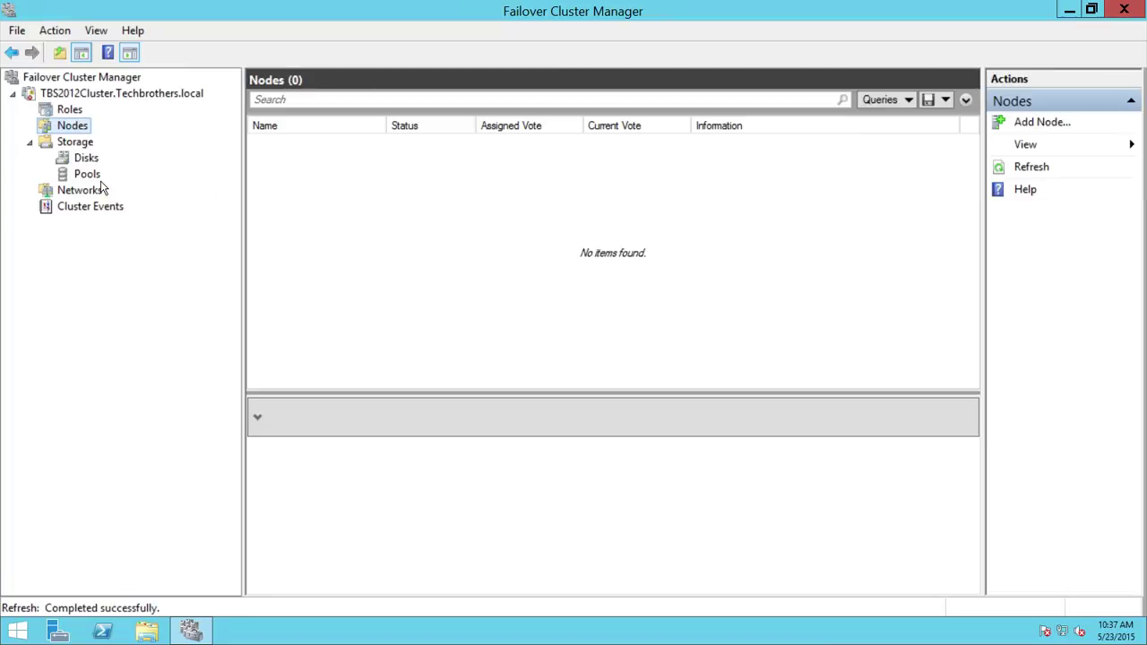
right_click(87, 127)
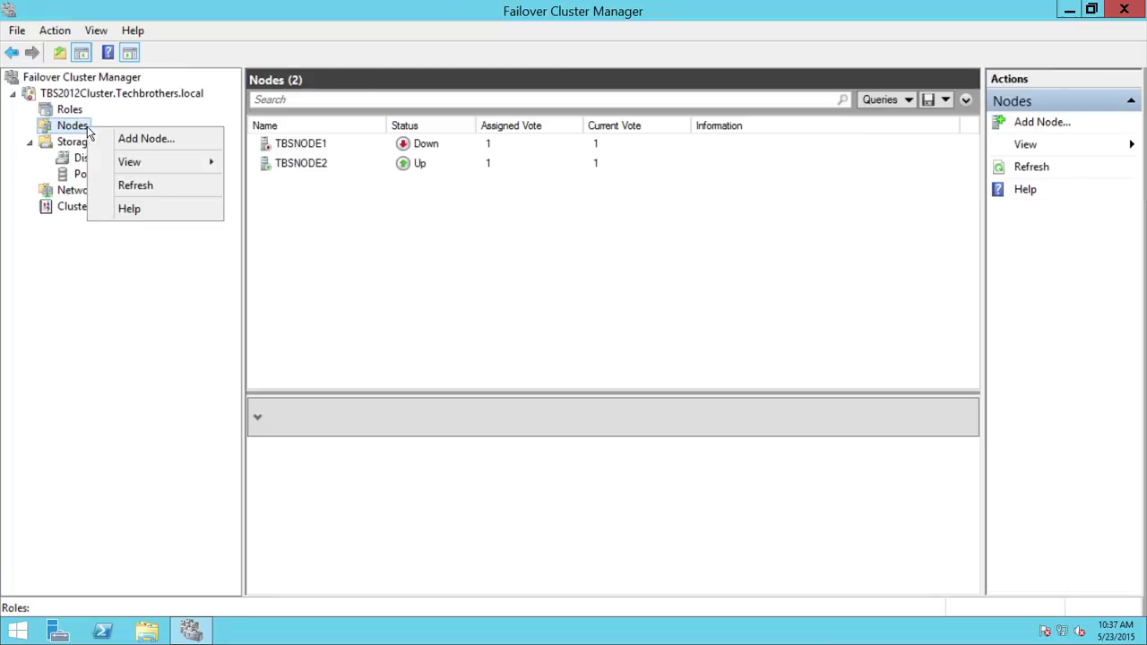
left_click(115, 184)
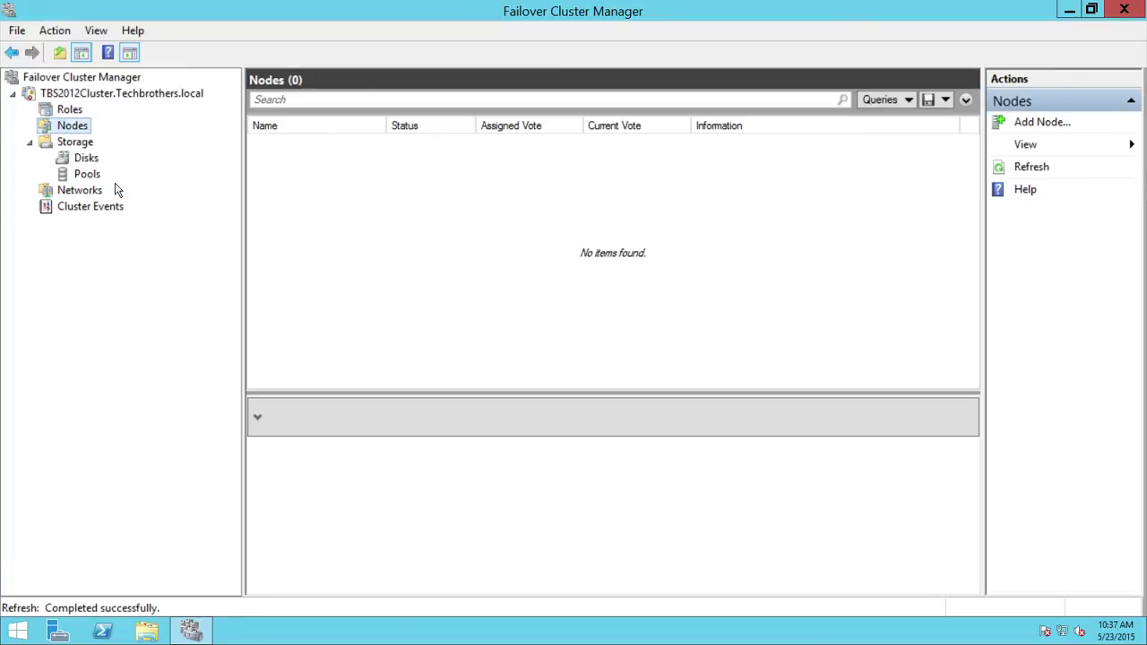
right_click(76, 127)
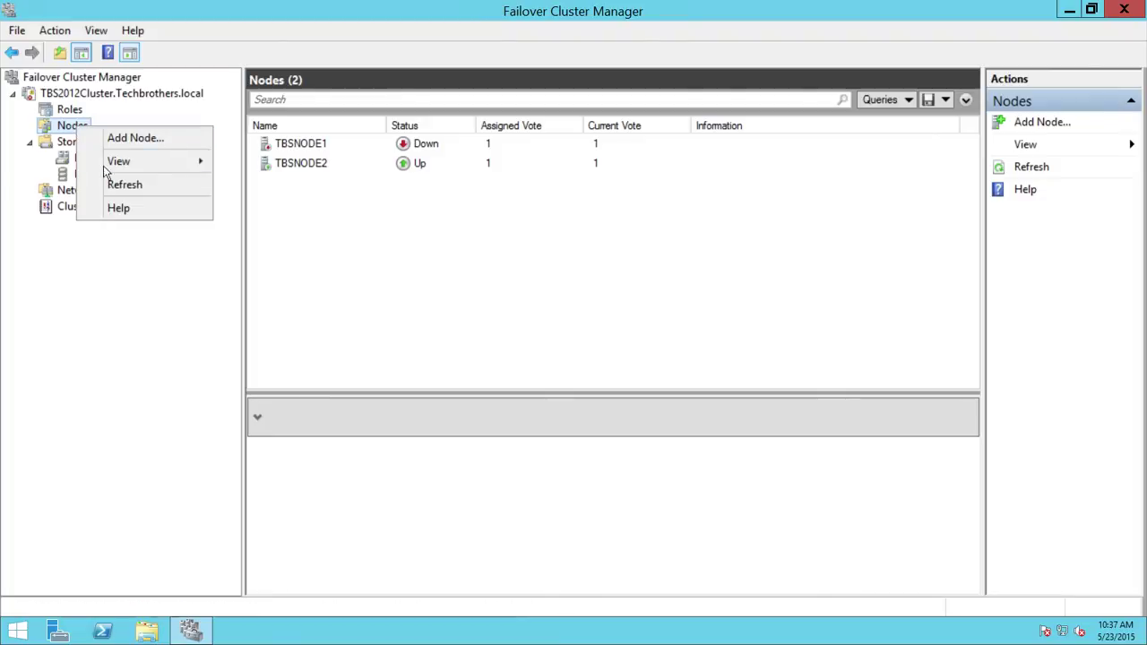
left_click(108, 186)
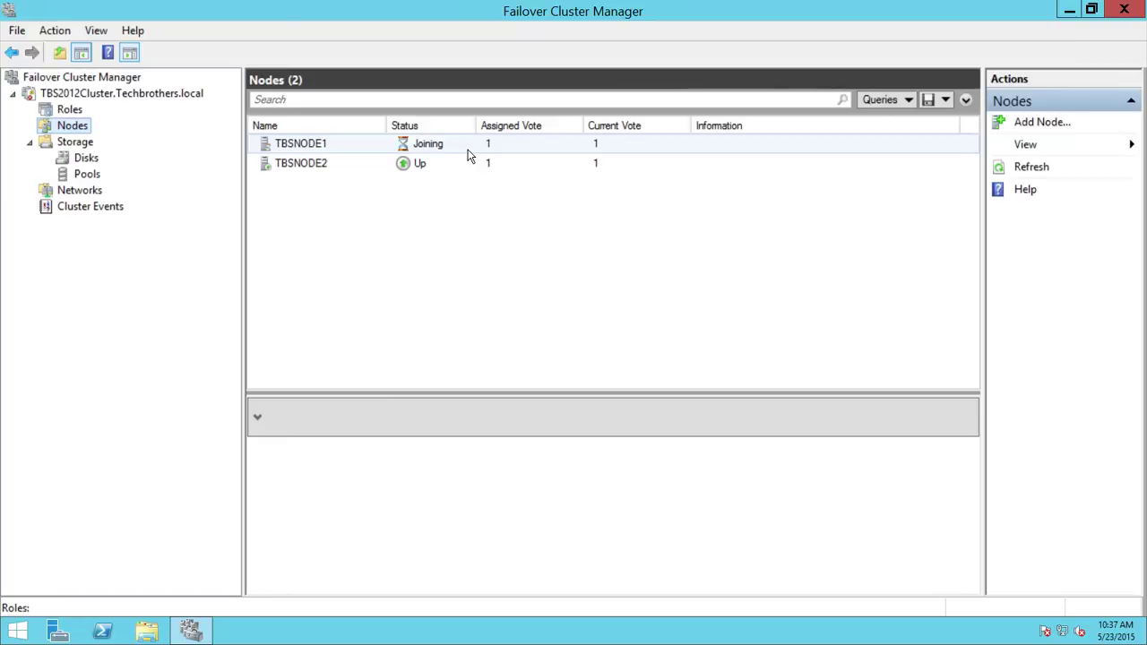
View the cluster roles and select SQL Server (SQLPROD) to check its owner node and resources after failback
left_click(71, 110)
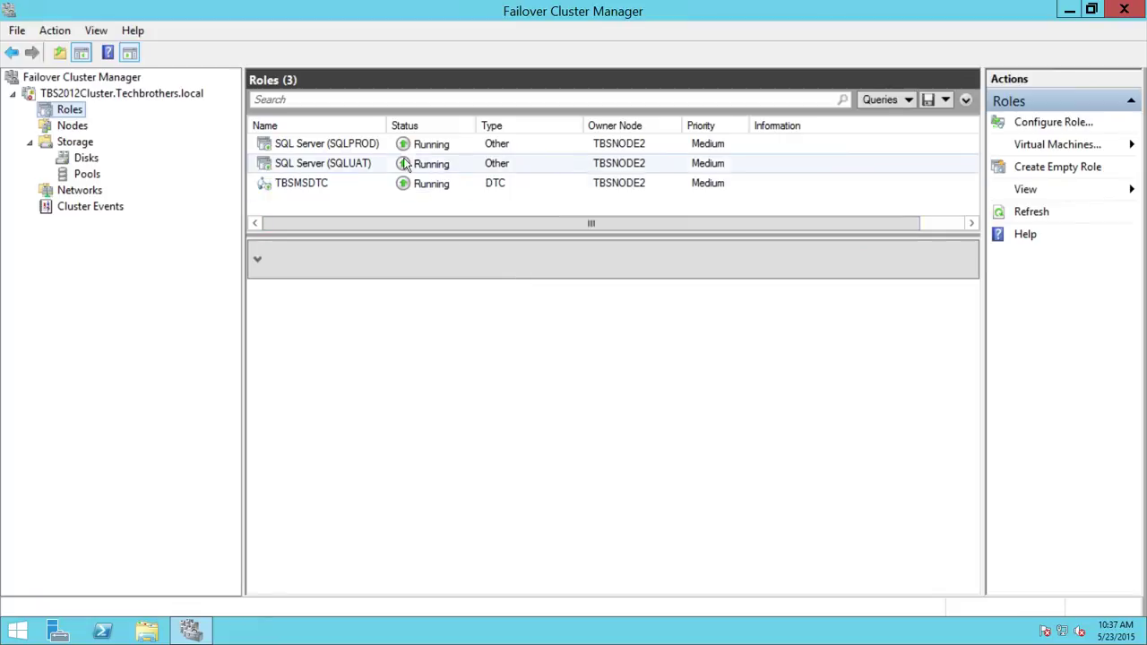
left_click(604, 145)
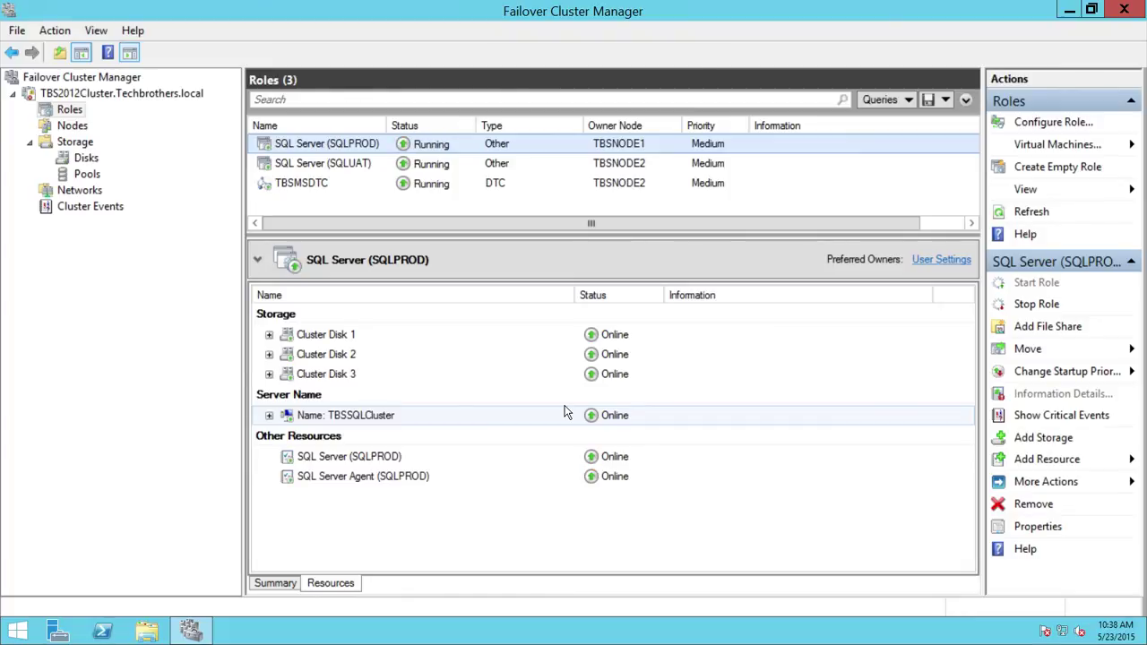
Leave the remote session, switch to the TBS_MainScreen notes in Notepad, and review the learning points on preferred node order and failover settings
left_click(750, 14)
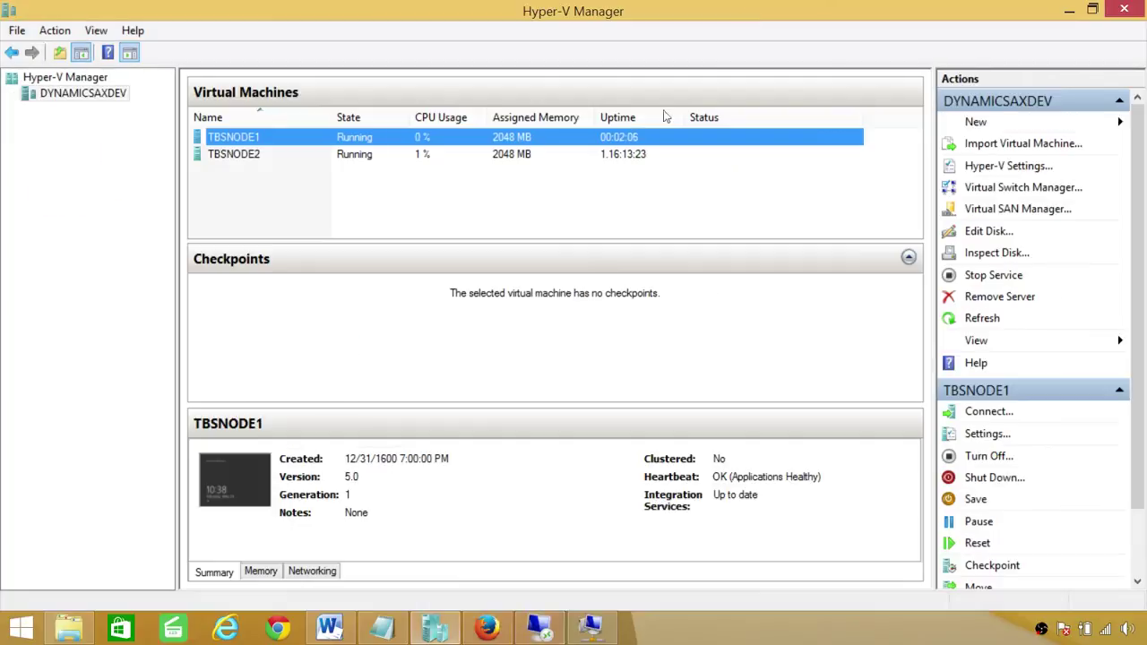
left_click(403, 630)
left_click(206, 261)
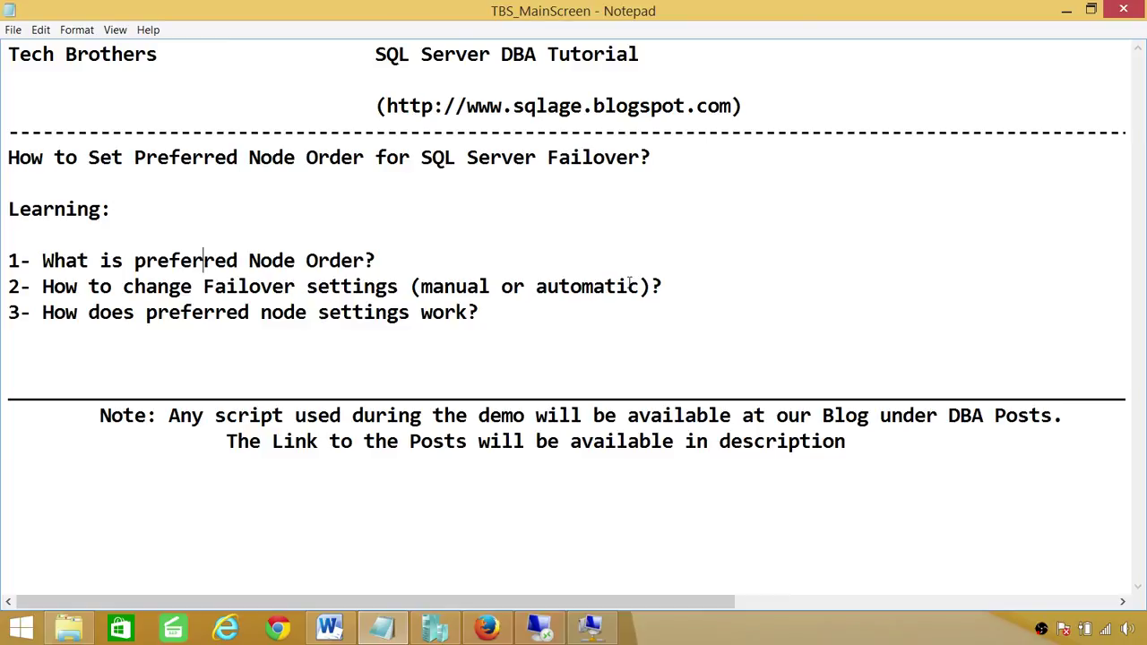
left_click_drag(639, 286, 433, 287)
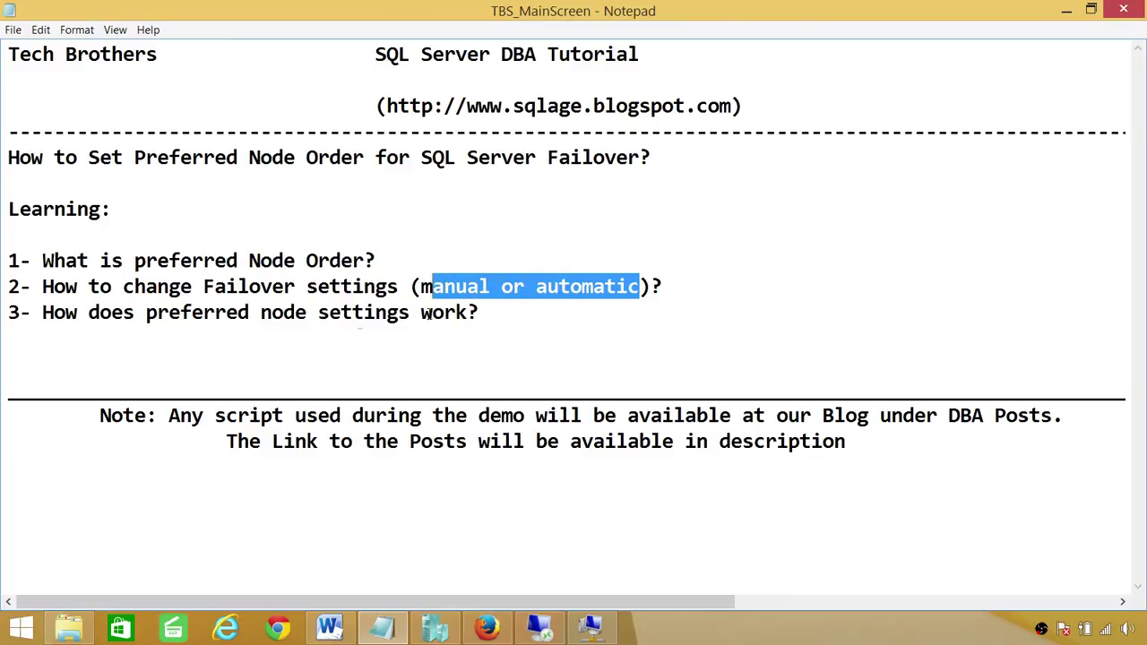
left_click(116, 332)
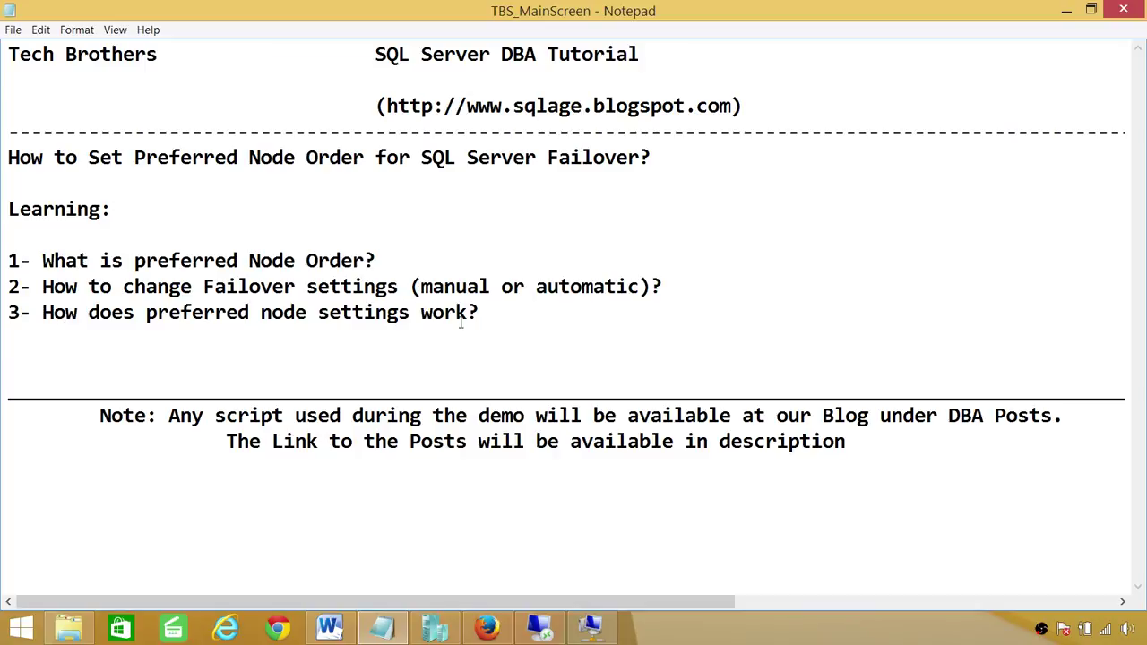
left_click(798, 641)
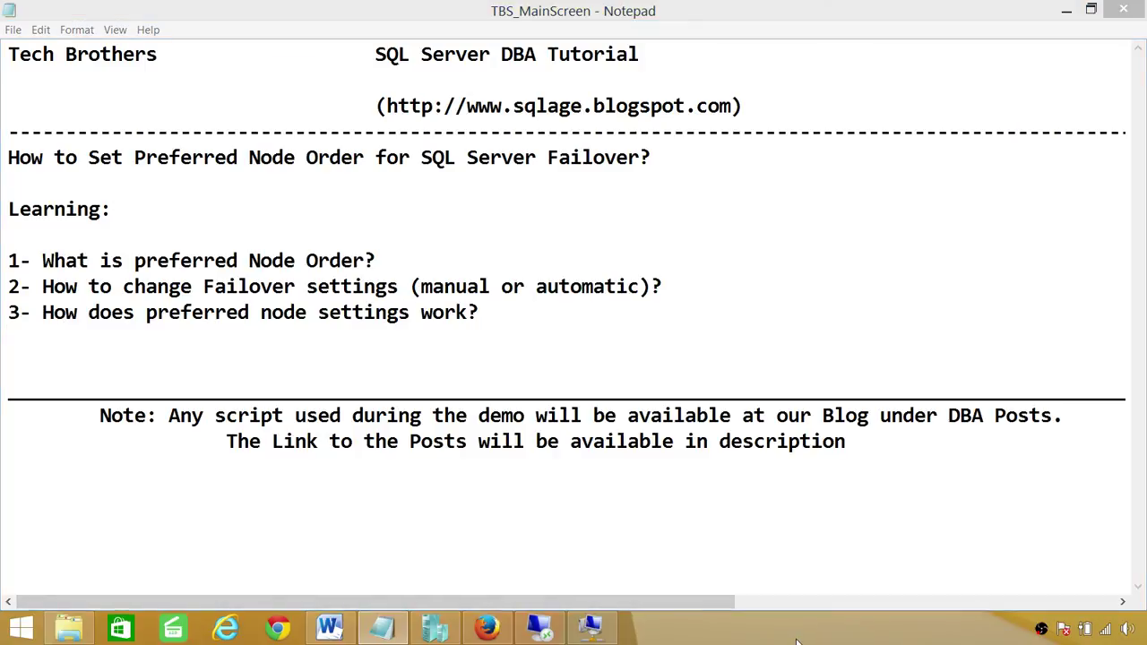